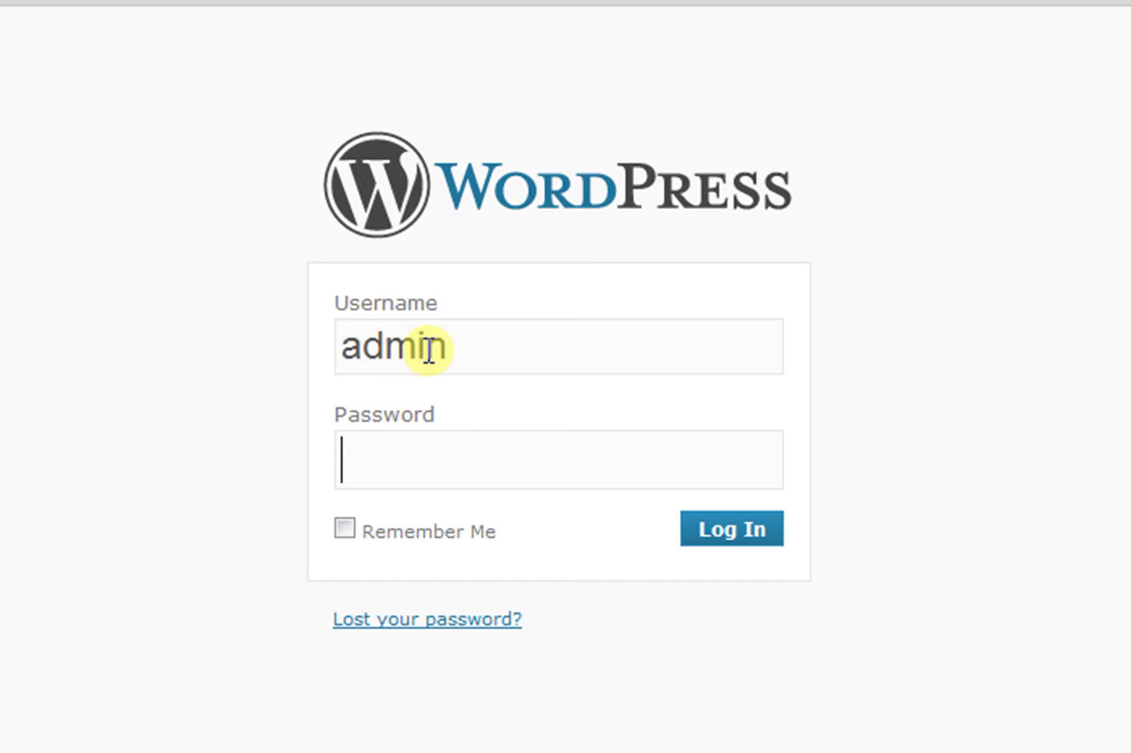
Enter the account password for the admin user and log in to WordPress
{"action": "type", "text": "**********"}
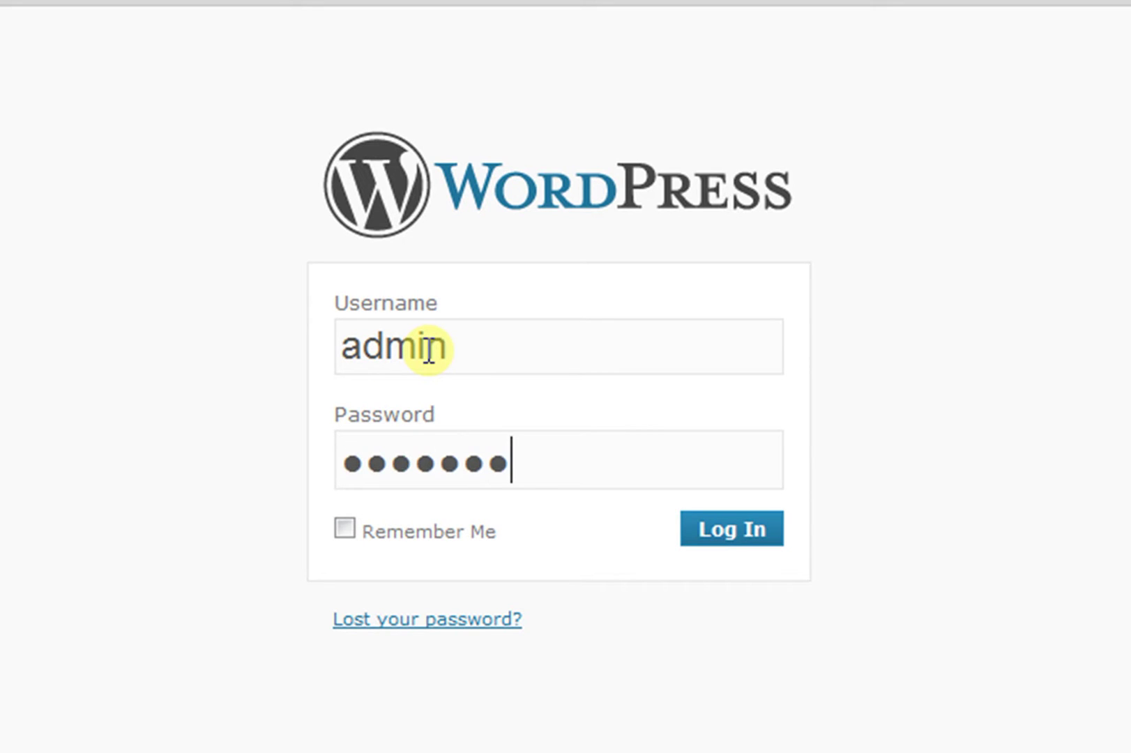
{"action": "key", "text": "Tab"}
{"action": "key", "text": "Tab"}
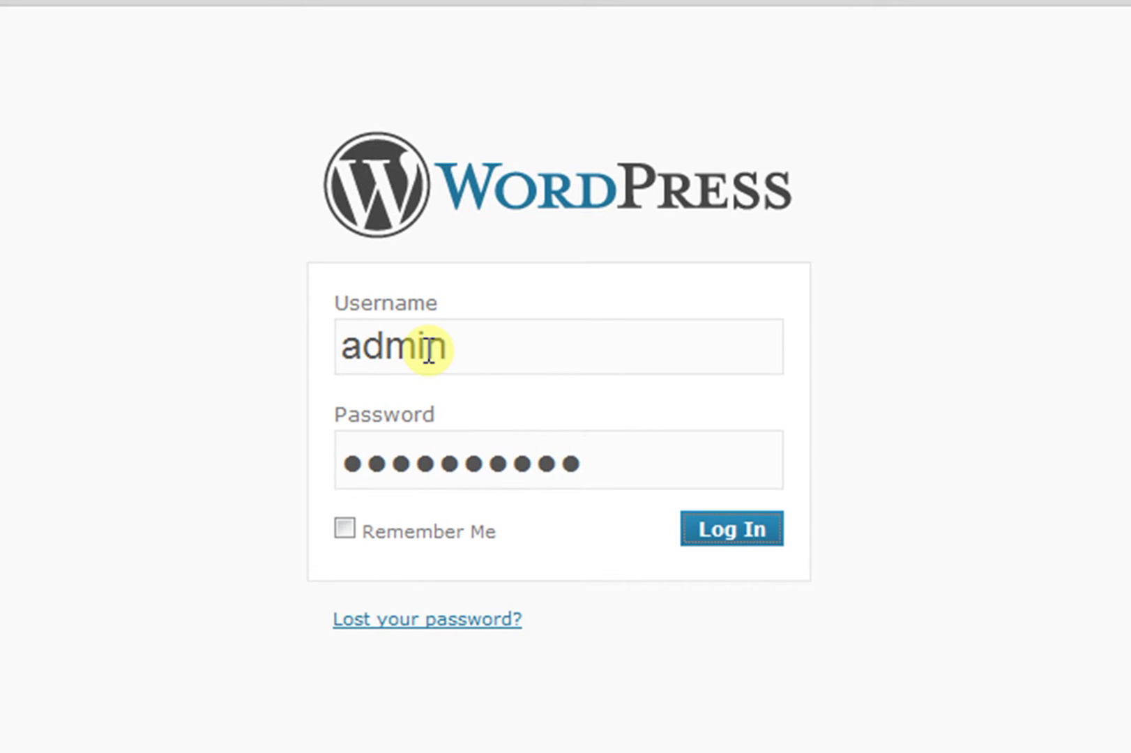
{"action": "key", "text": "Return"}
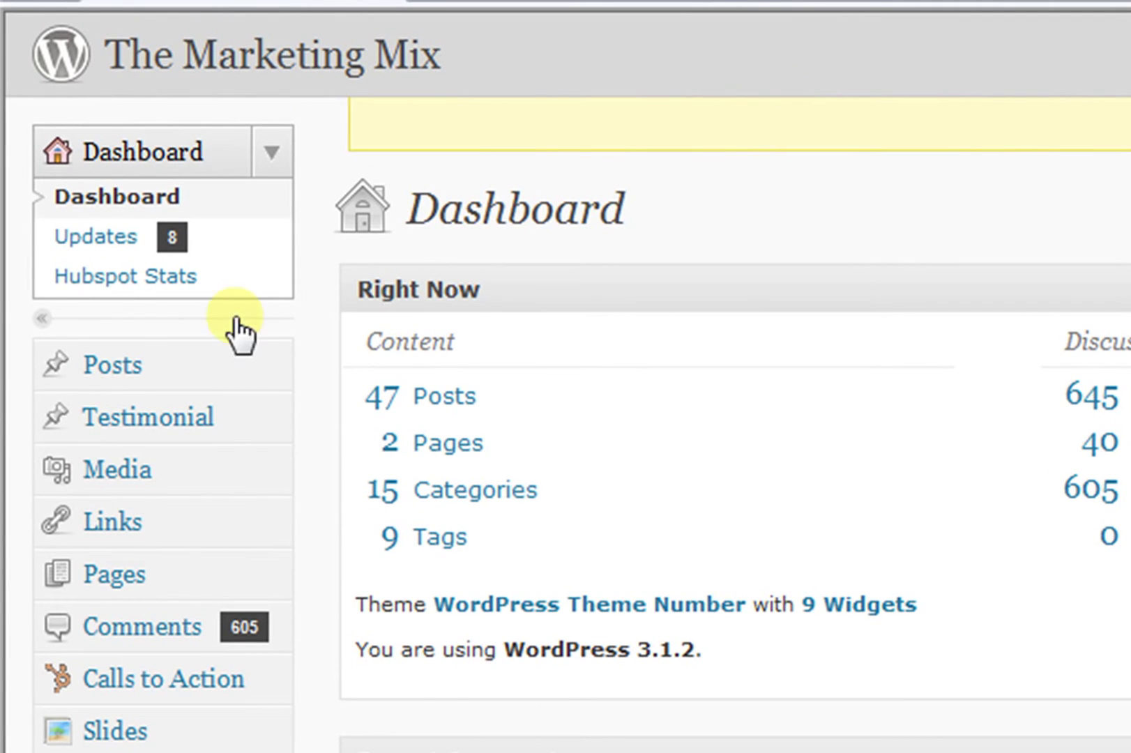
Go to the blog's posts and start a new post
{"action": "left_click", "coordinate": [115, 366]}
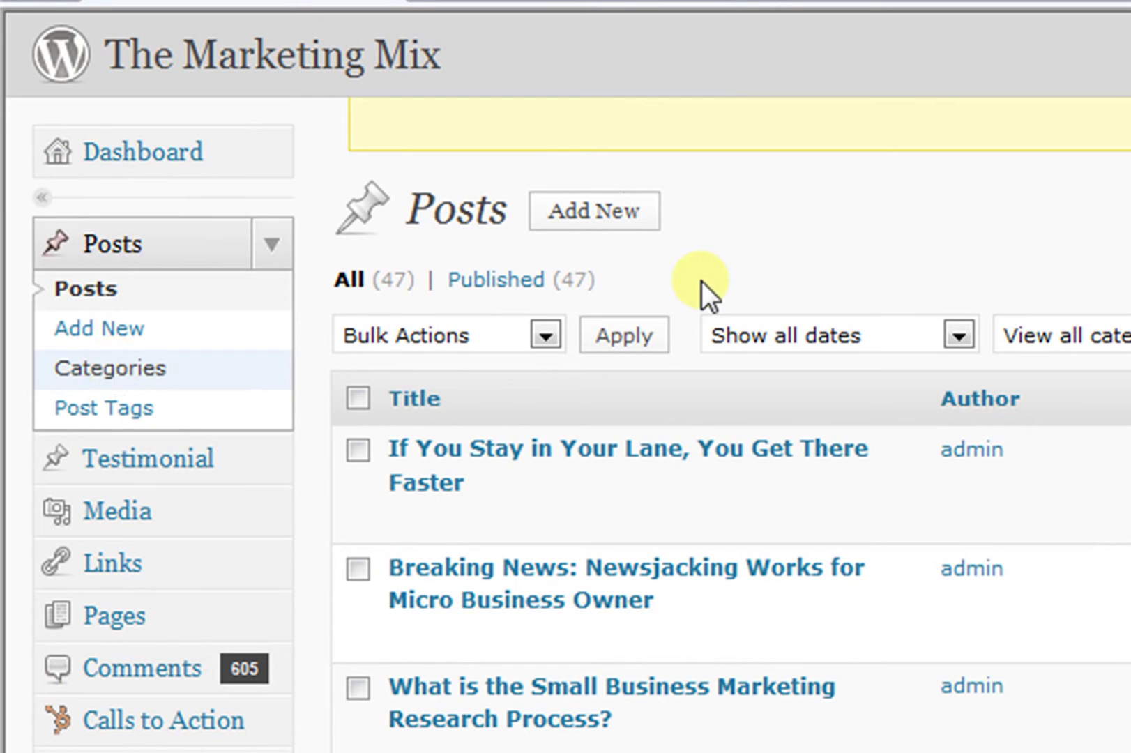
{"action": "left_click", "coordinate": [601, 218]}
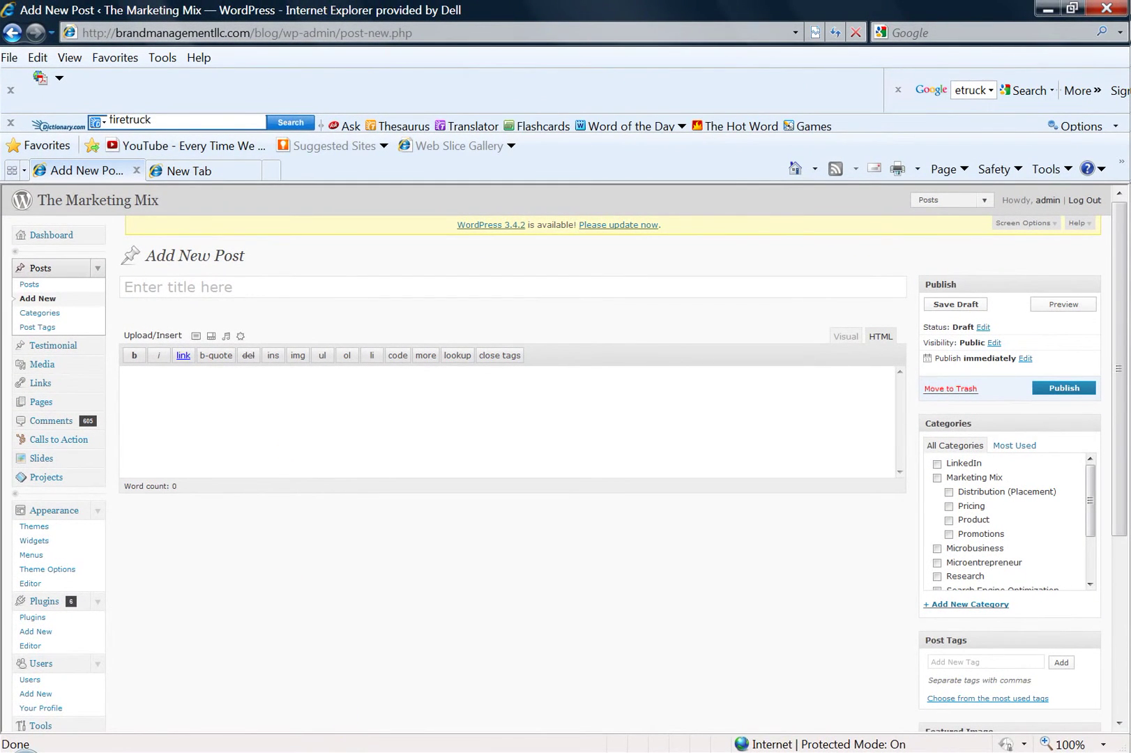
Switch to the BLOG CONCEPTS document in Word and copy all body paragraphs of the fishing article, leaving out its title
{"action": "mouse_move", "coordinate": [360, 752]}
{"action": "left_click", "coordinate": [360, 691]}
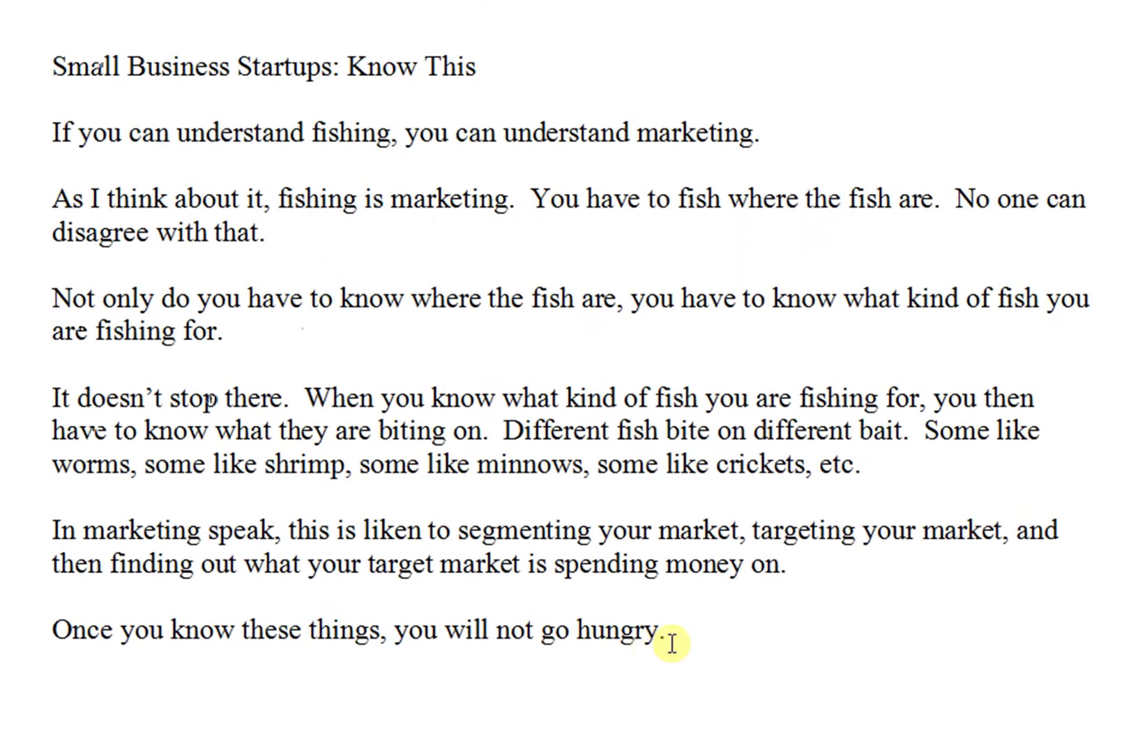
{"action": "left_click_drag", "start_coordinate": [669, 637], "coordinate": [50, 132]}
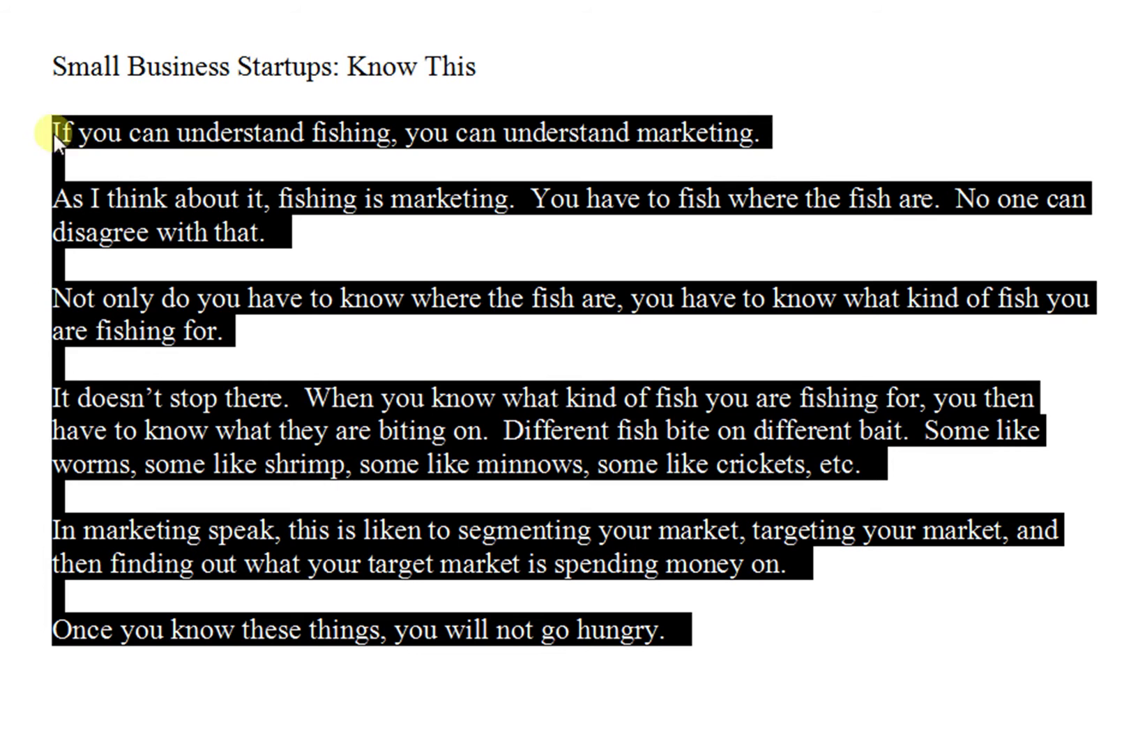
{"action": "right_click", "coordinate": [149, 209]}
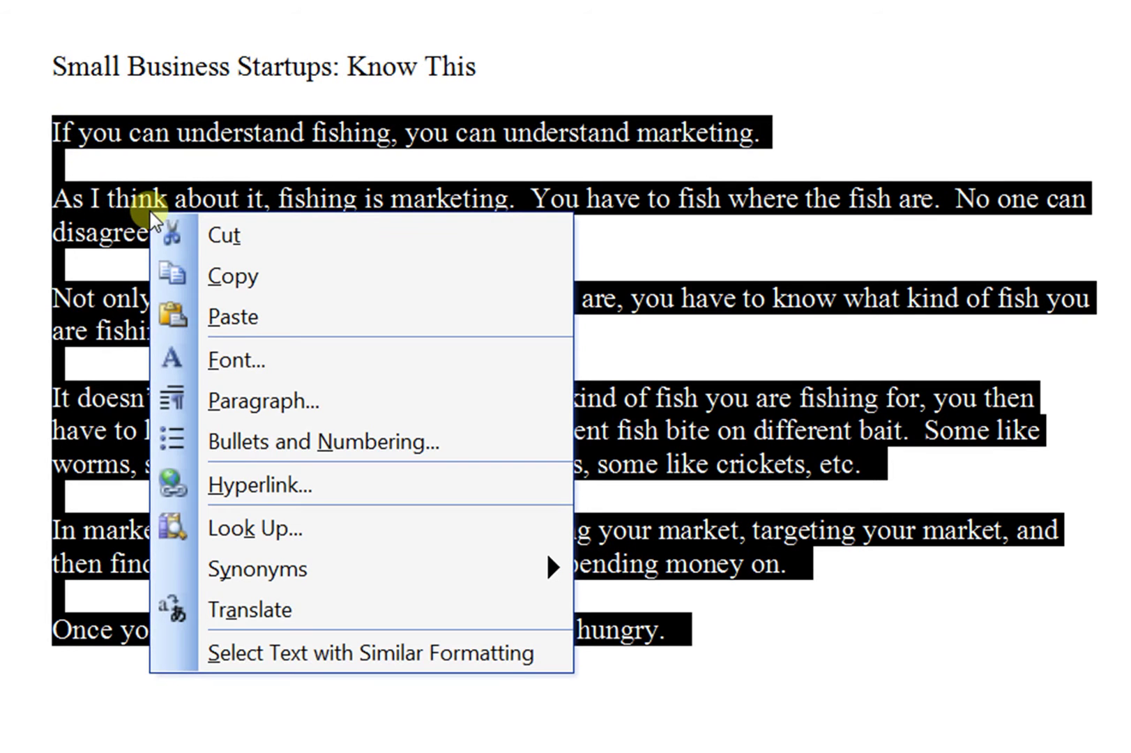
{"action": "left_click", "coordinate": [223, 274]}
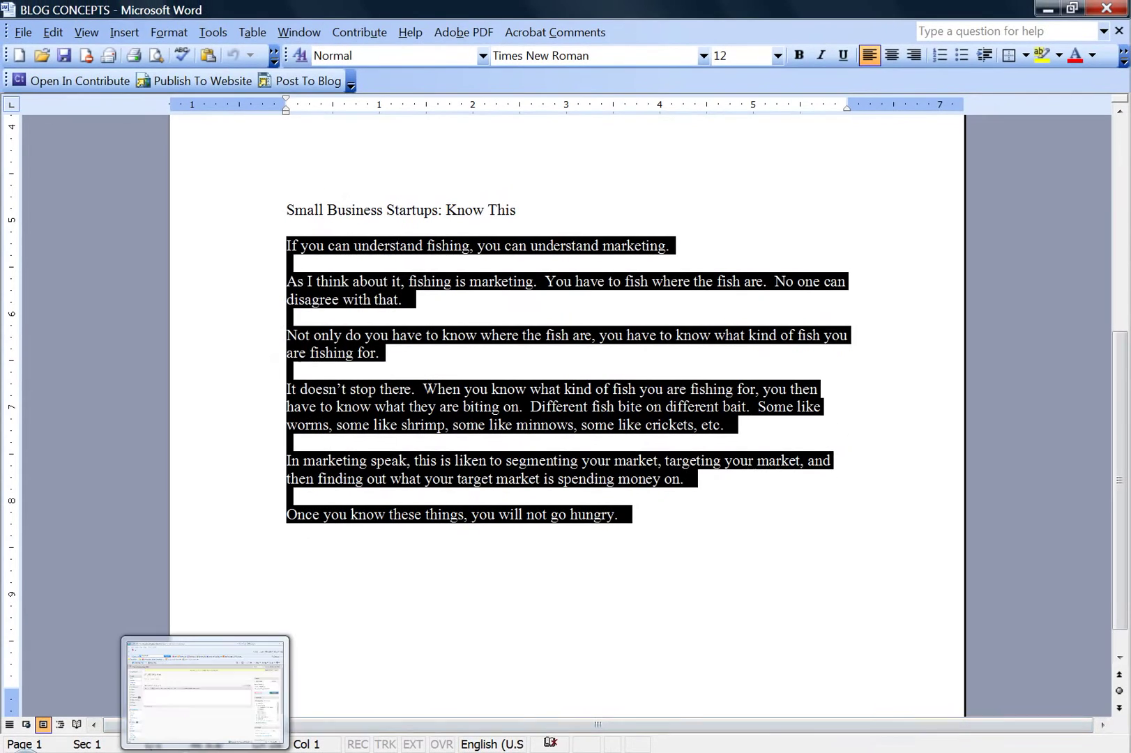
Switch back to the WordPress post in Internet Explorer and paste the copied article paragraphs into the post body
{"action": "left_click", "coordinate": [205, 752]}
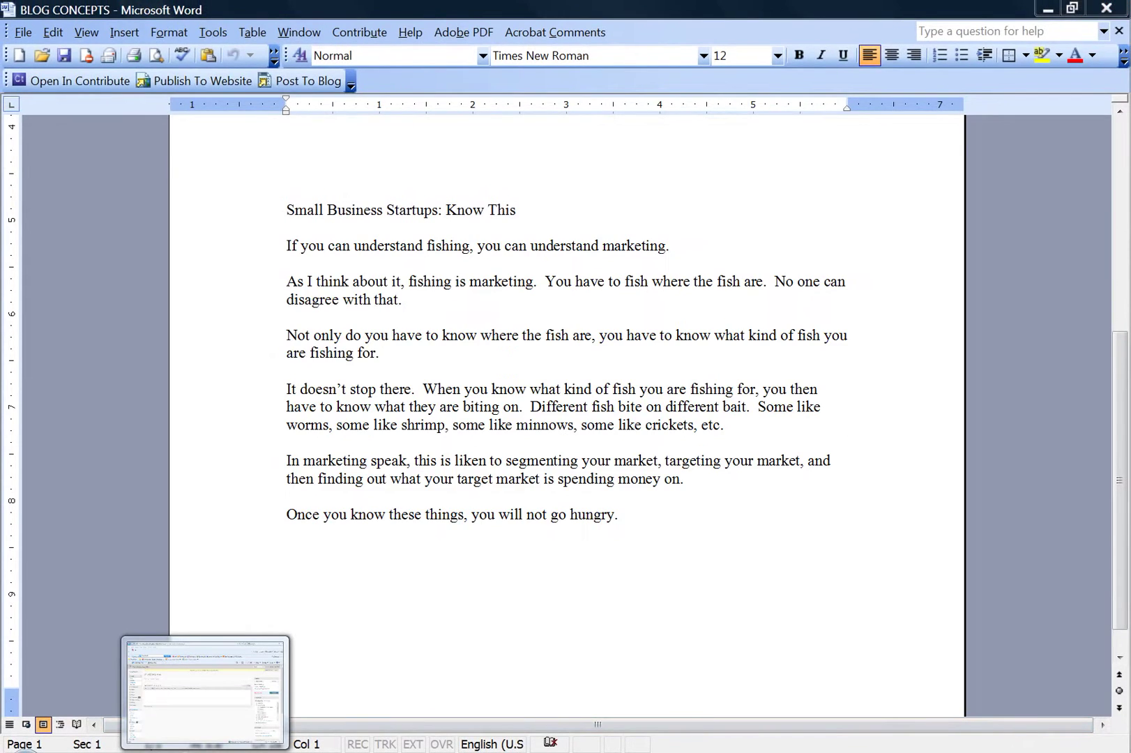
{"action": "left_click", "coordinate": [205, 698]}
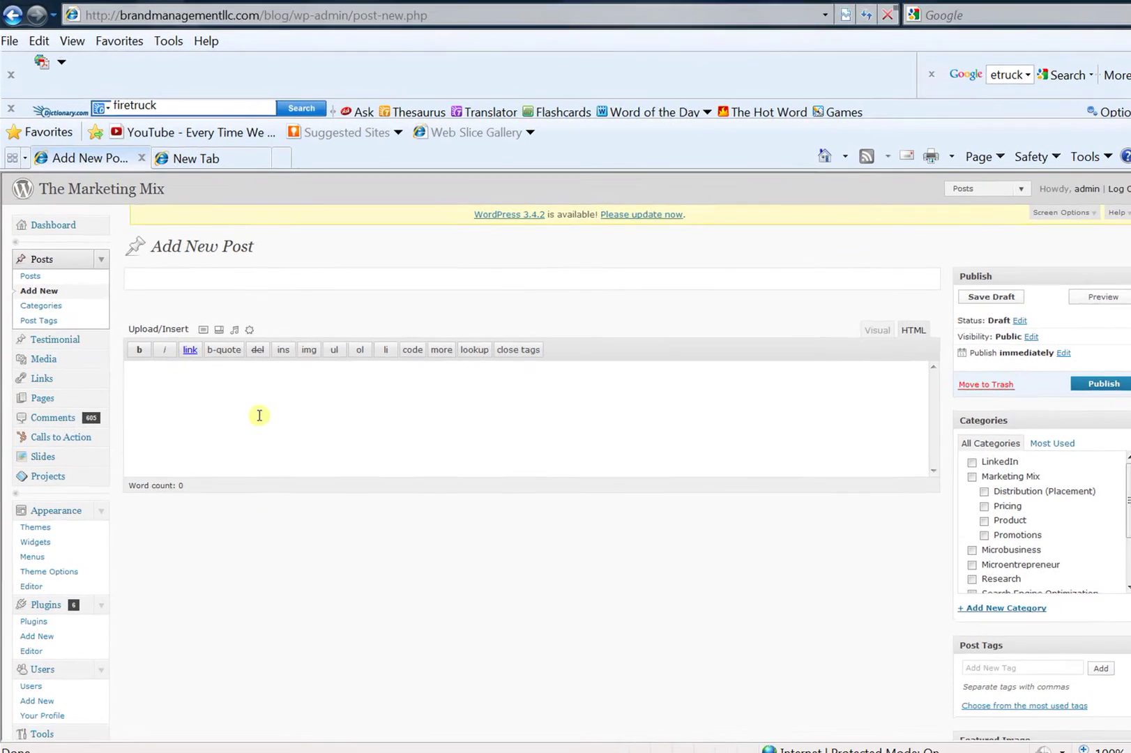
{"action": "left_click", "coordinate": [259, 415]}
{"action": "right_click", "coordinate": [260, 415]}
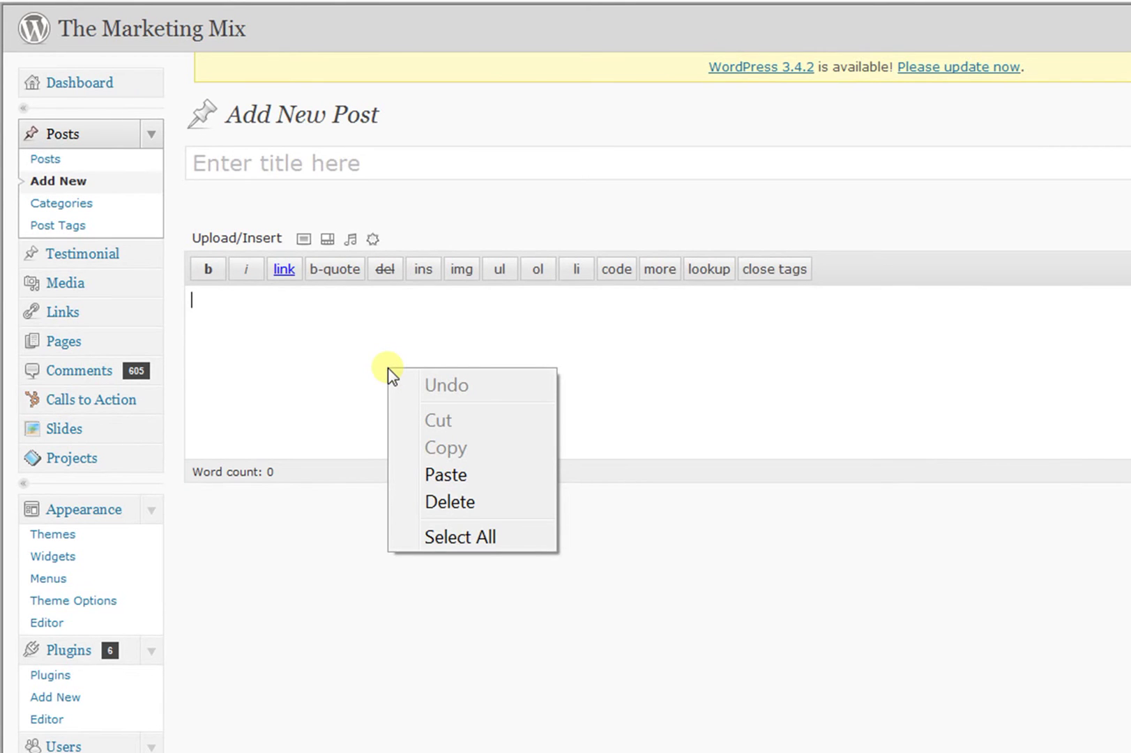
{"action": "left_click", "coordinate": [466, 474]}
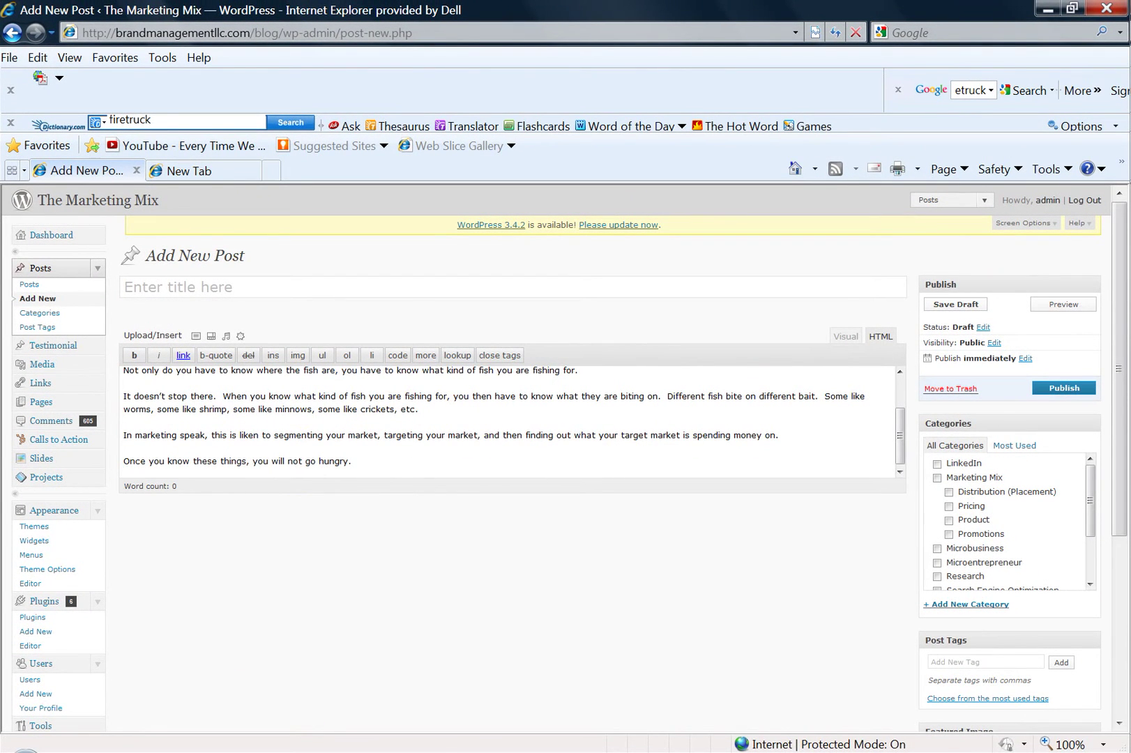
Switch to the Word document and copy the title line "Small Business Startups: Know This"
{"action": "left_click", "coordinate": [361, 752]}
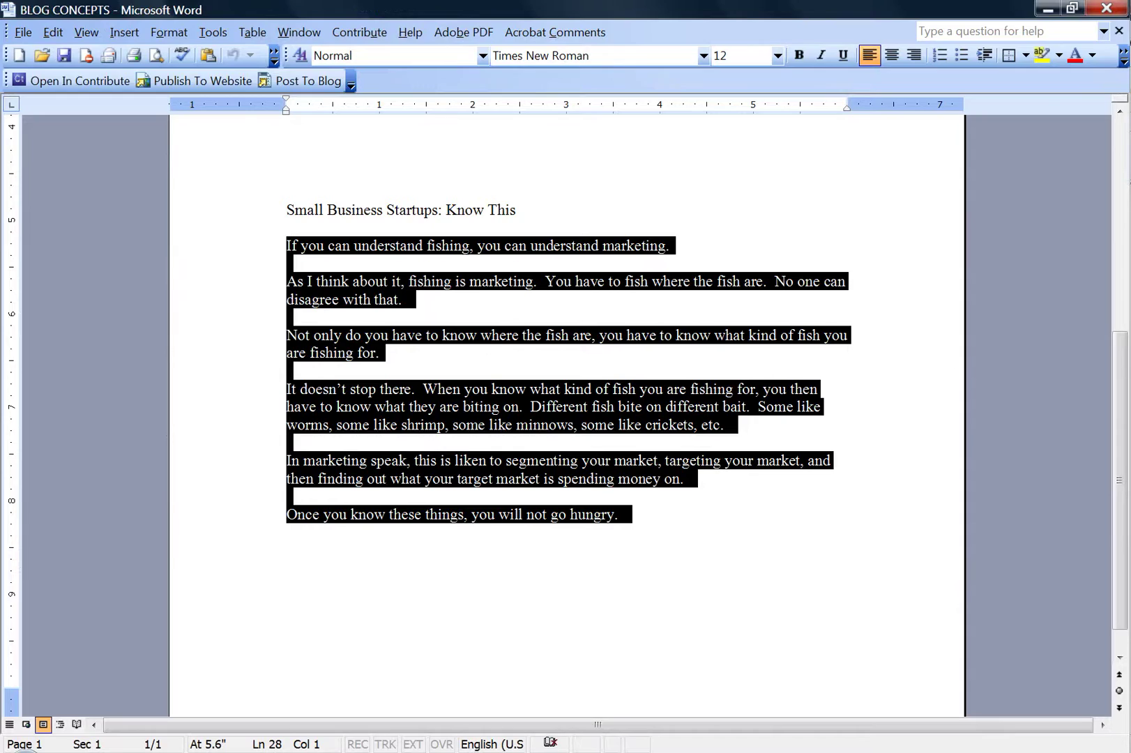
{"action": "triple_click", "coordinate": [463, 210]}
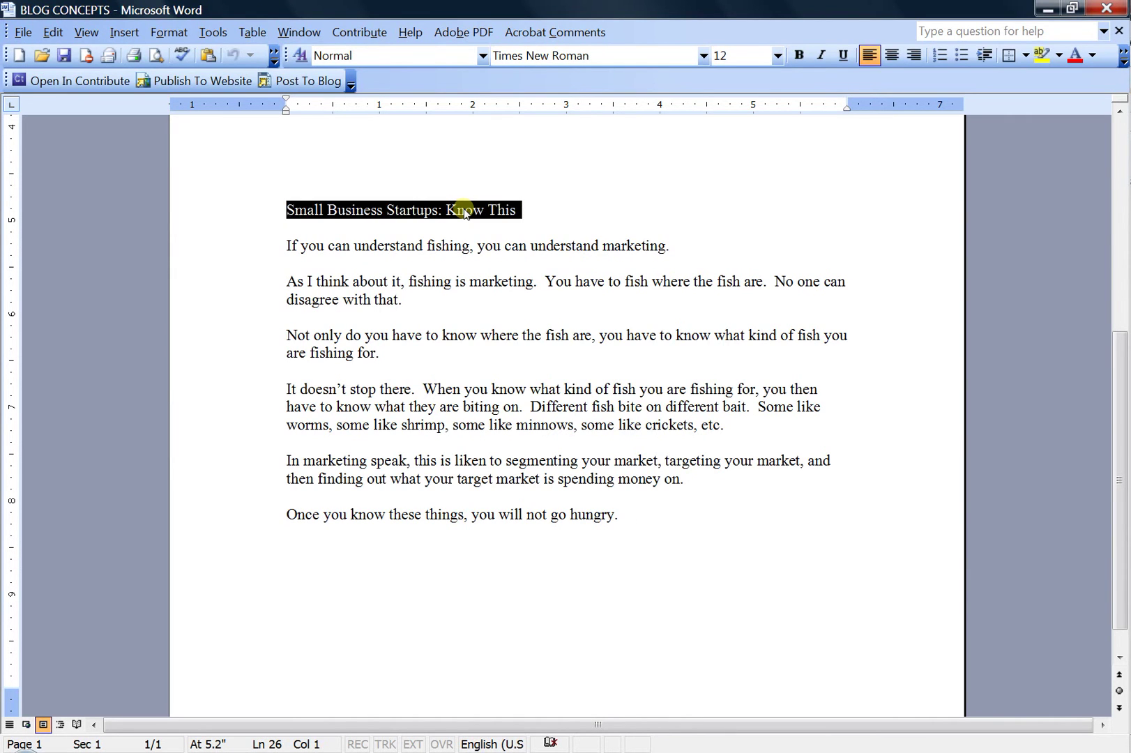
{"action": "right_click", "coordinate": [466, 211]}
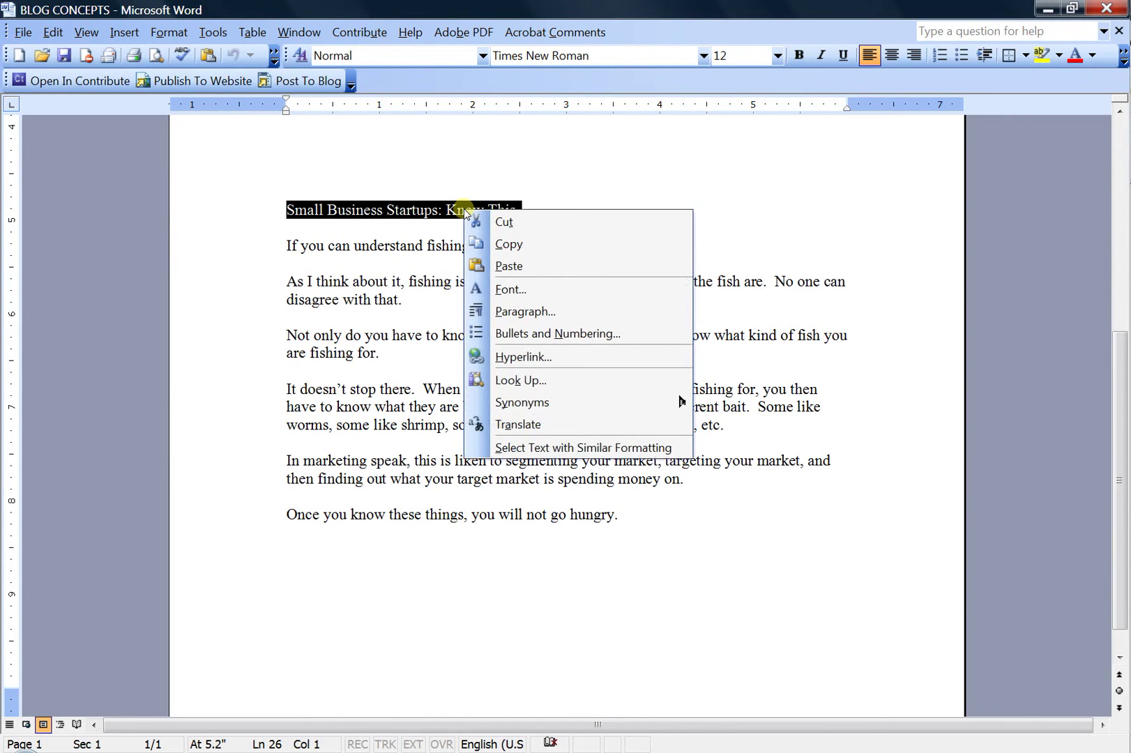
{"action": "left_click", "coordinate": [509, 244]}
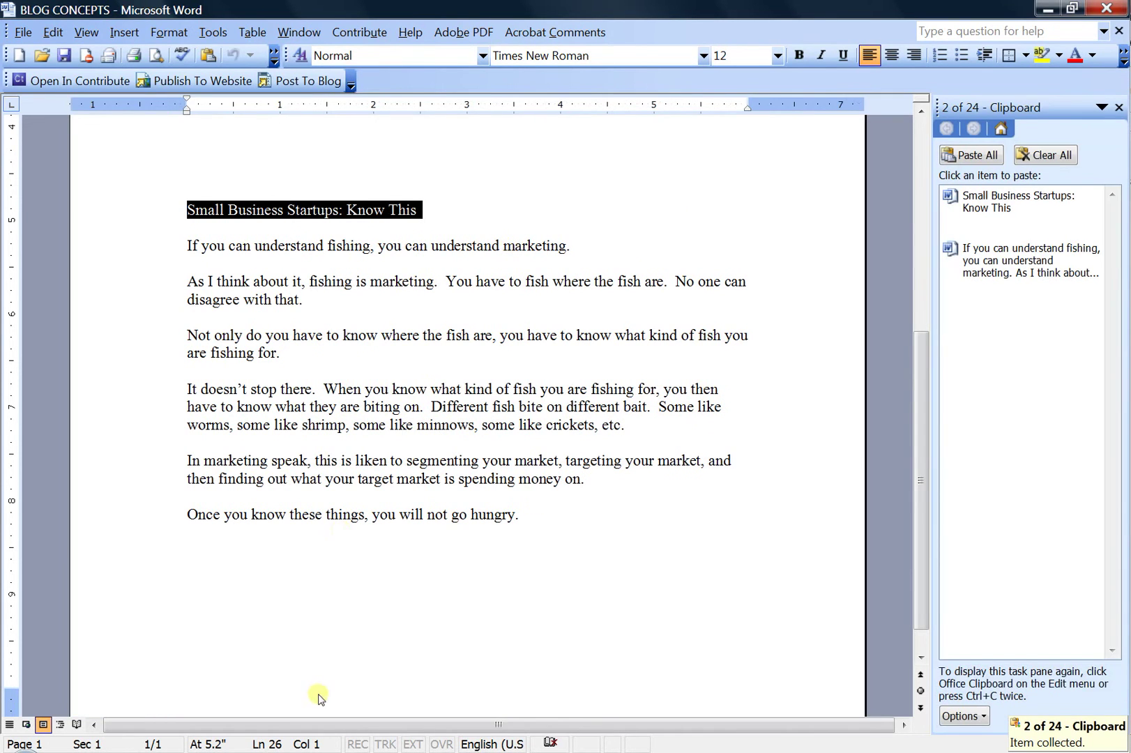
Return to WordPress in Internet Explorer, paste the copied line as the post title and save the post as a draft
{"action": "key", "text": "alt+Tab"}
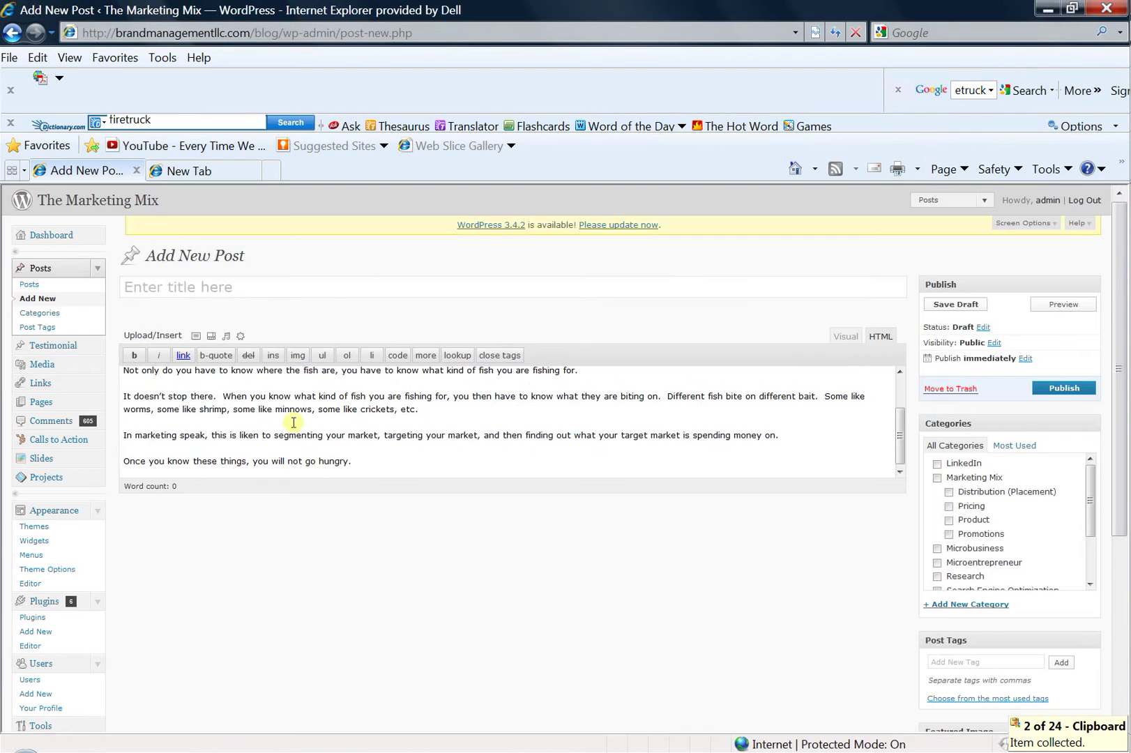
{"action": "left_click", "coordinate": [281, 289]}
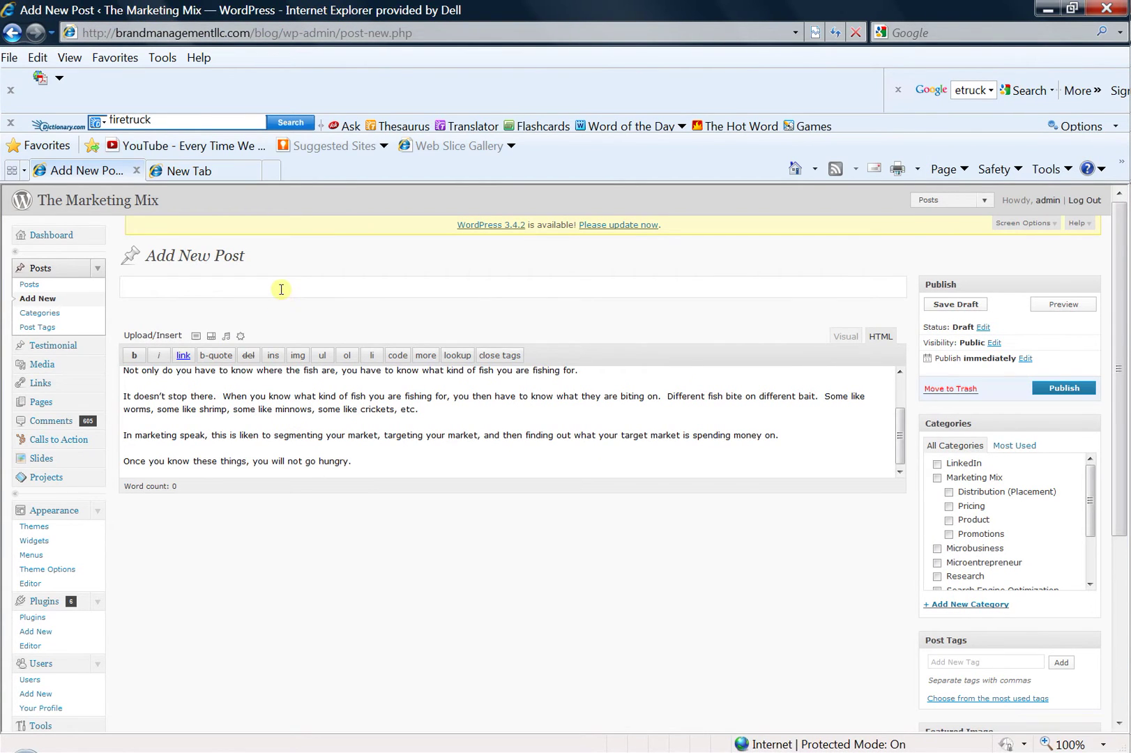
{"action": "right_click", "coordinate": [281, 289]}
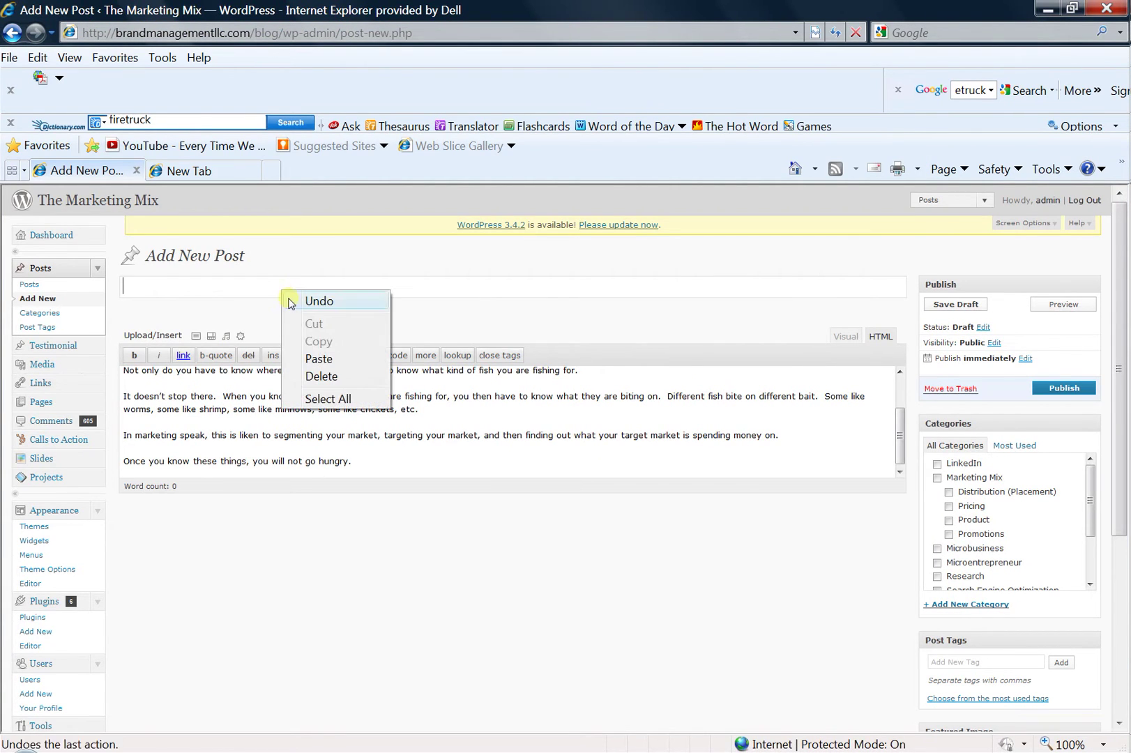
{"action": "left_click", "coordinate": [320, 359]}
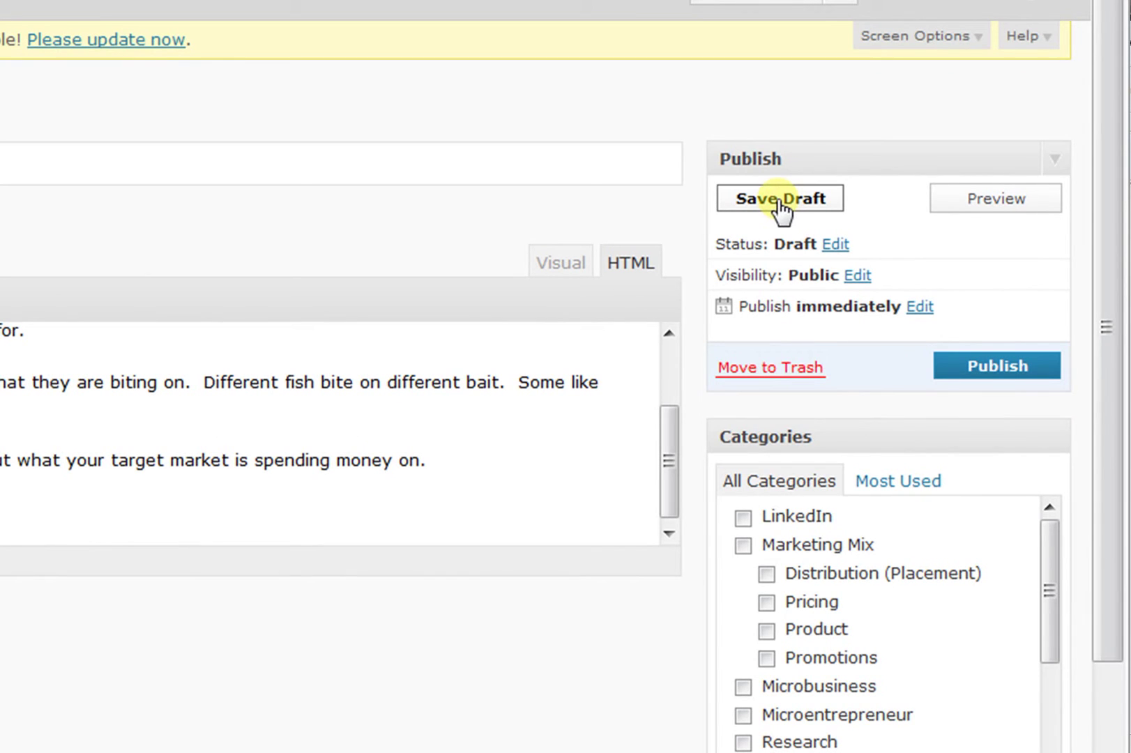
{"action": "left_click", "coordinate": [781, 202]}
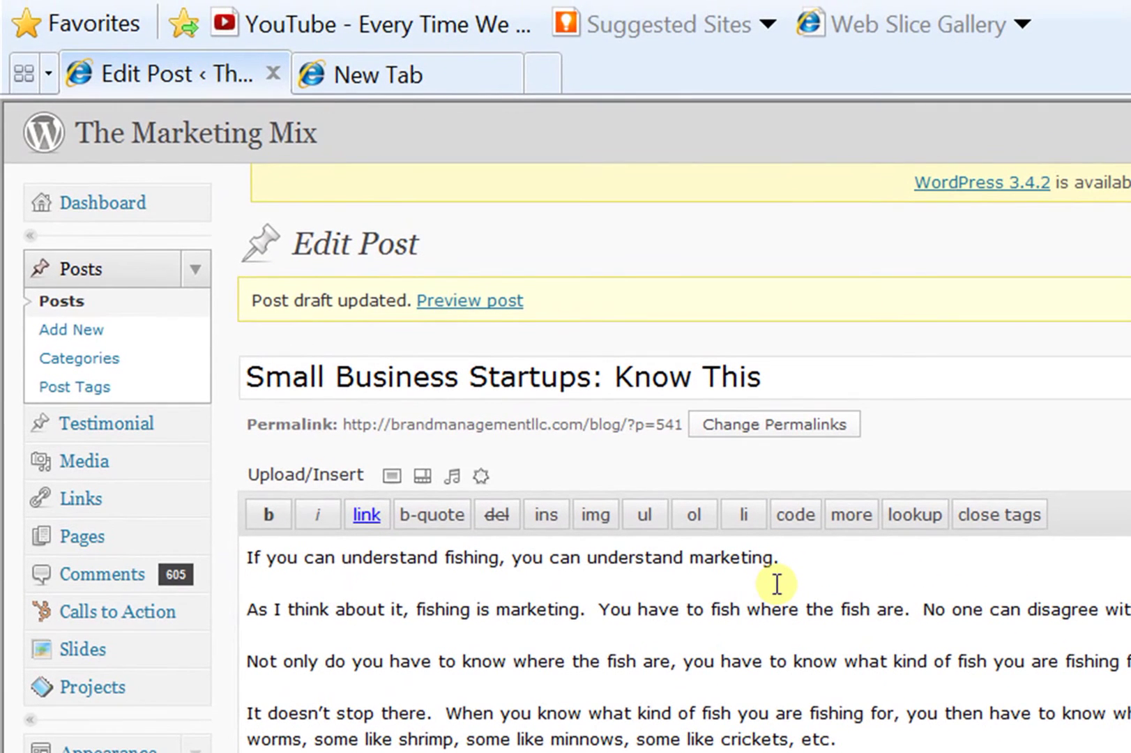
Load google.com in the empty second browser tab, dismissing the Windows color scheme prompt without changing the scheme
{"action": "left_click", "coordinate": [417, 67]}
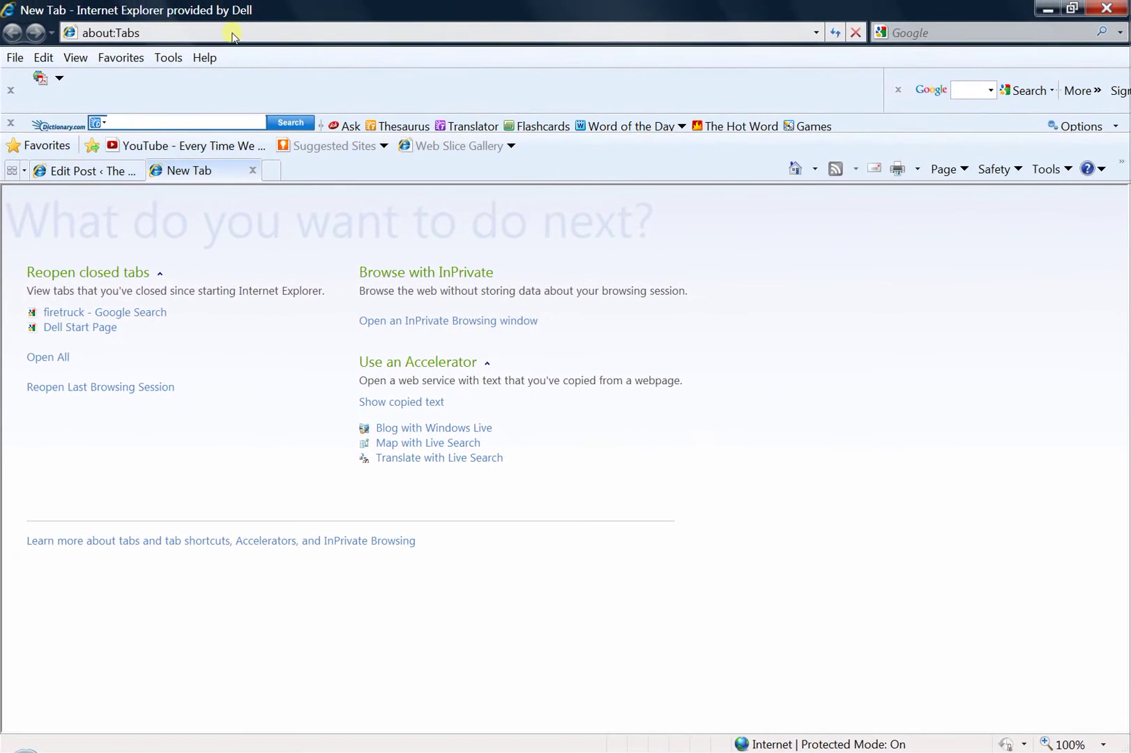
{"action": "left_click", "coordinate": [232, 34]}
{"action": "type", "text": "go"}
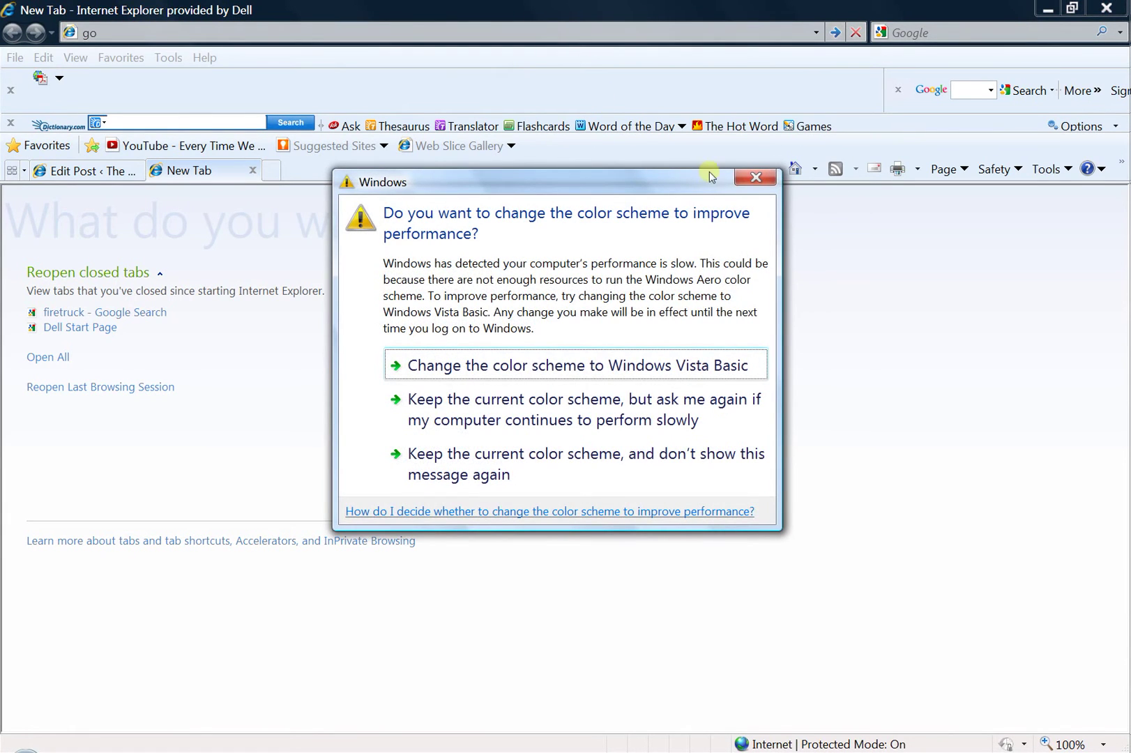
{"action": "left_click", "coordinate": [759, 179]}
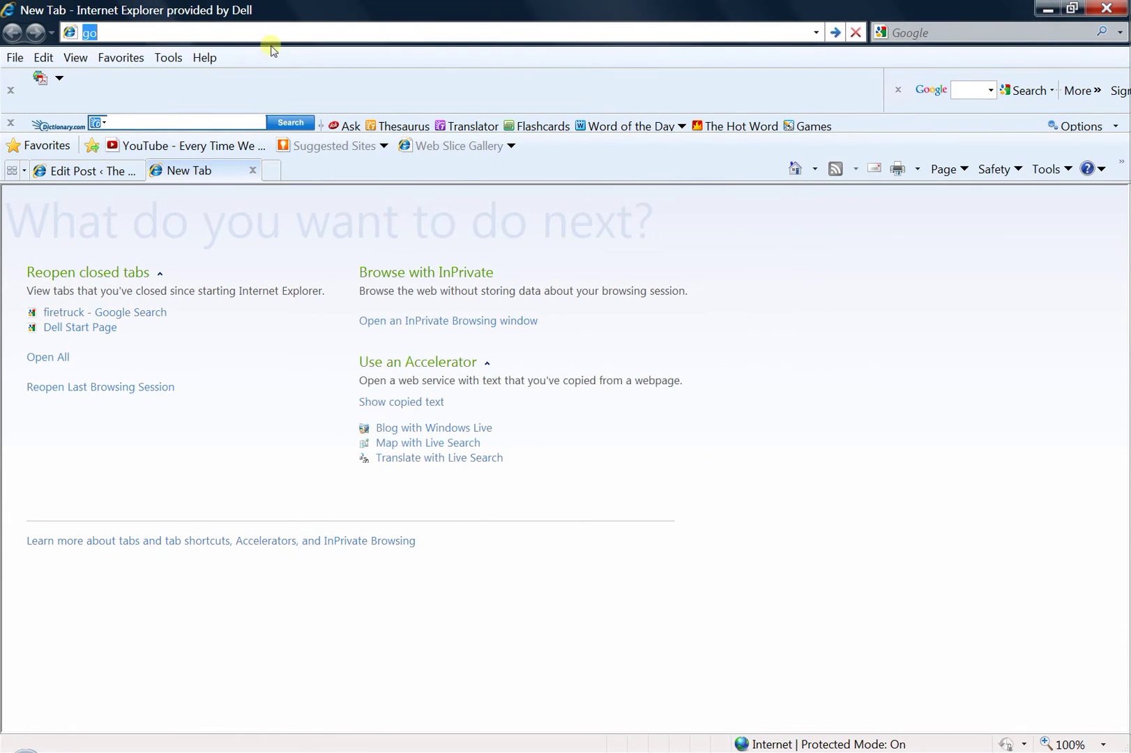
{"action": "type", "text": "google.com"}
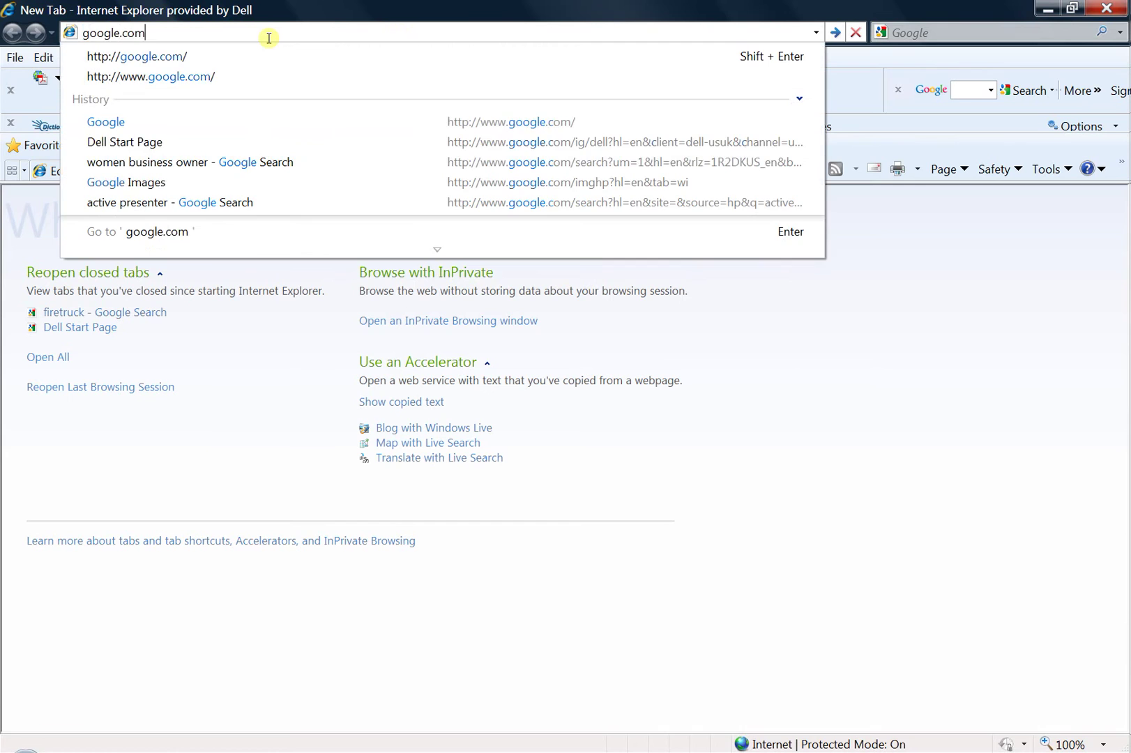
{"action": "key", "text": "Return"}
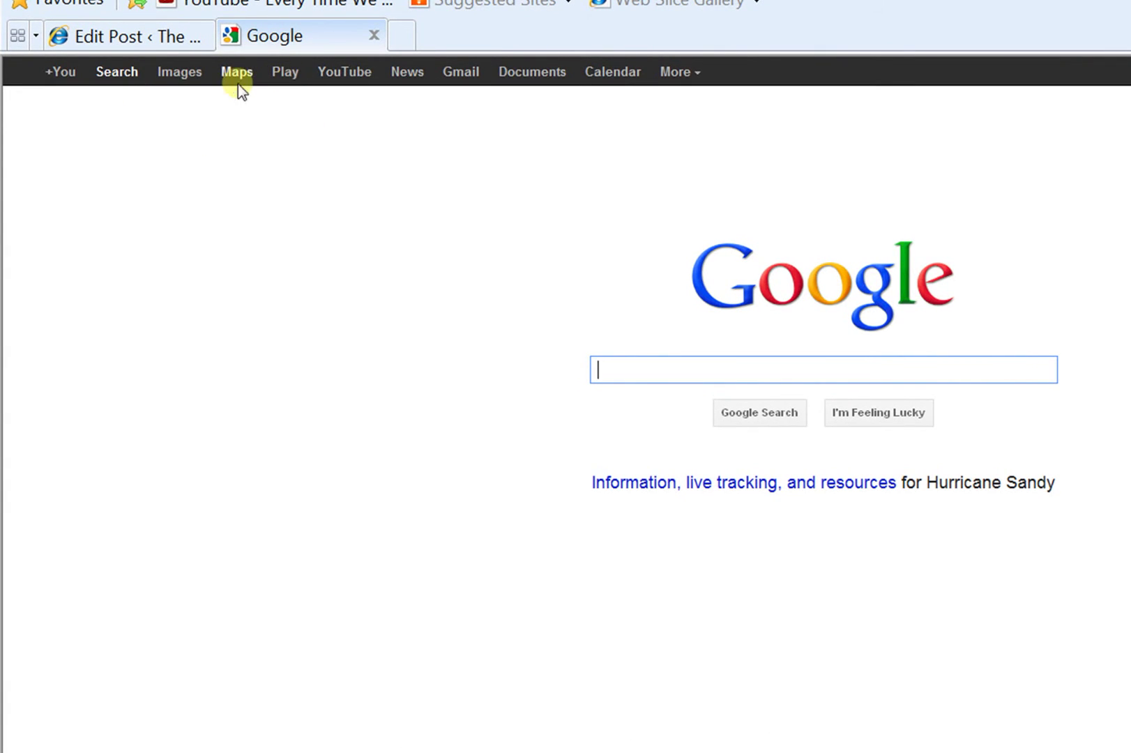
Search Google Images for "fishing"
{"action": "left_click", "coordinate": [179, 72]}
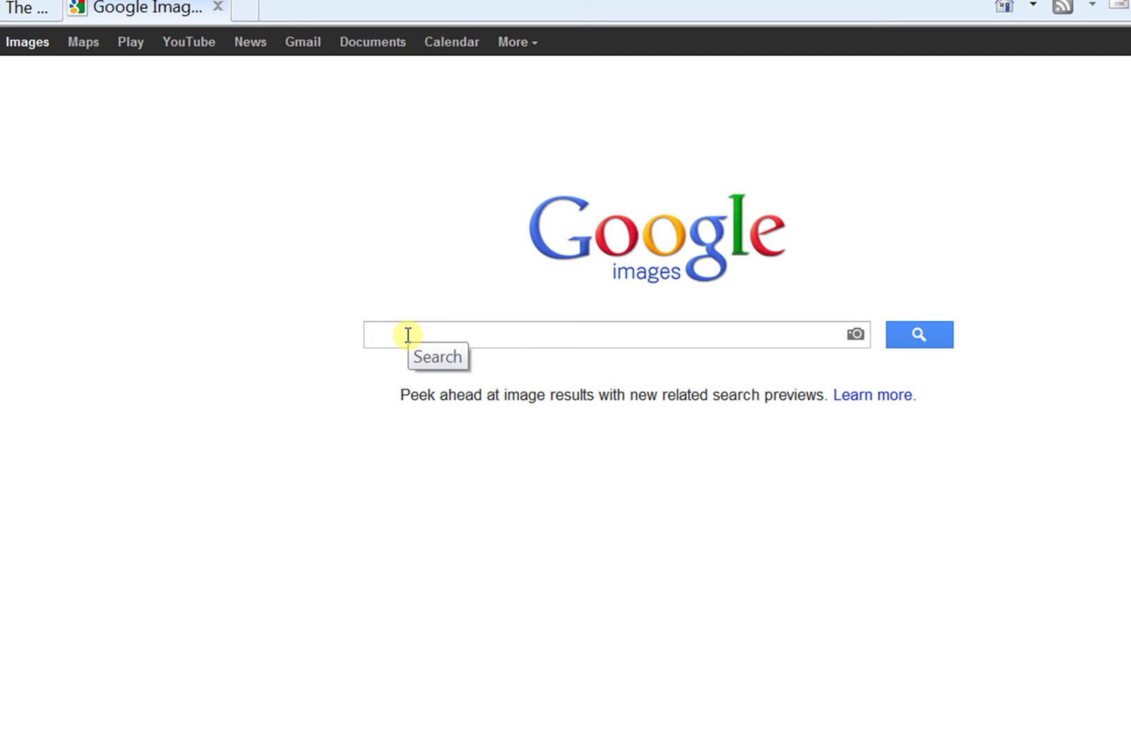
{"action": "type", "text": "fishing"}
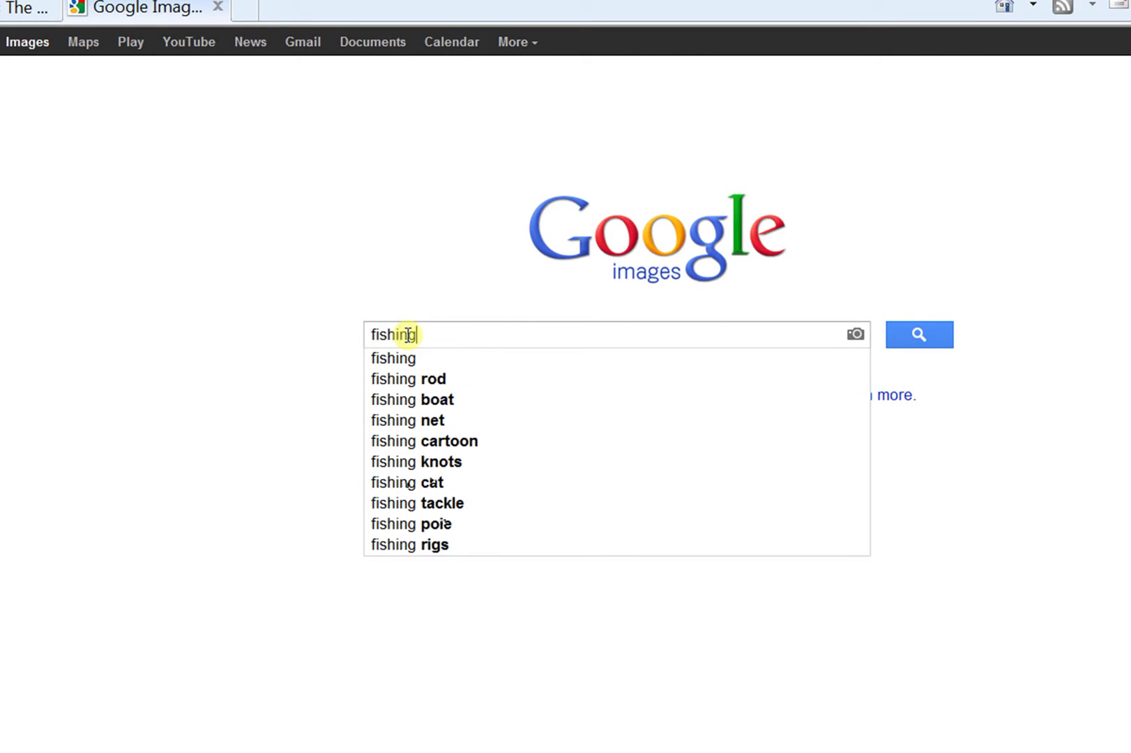
{"action": "key", "text": "Return"}
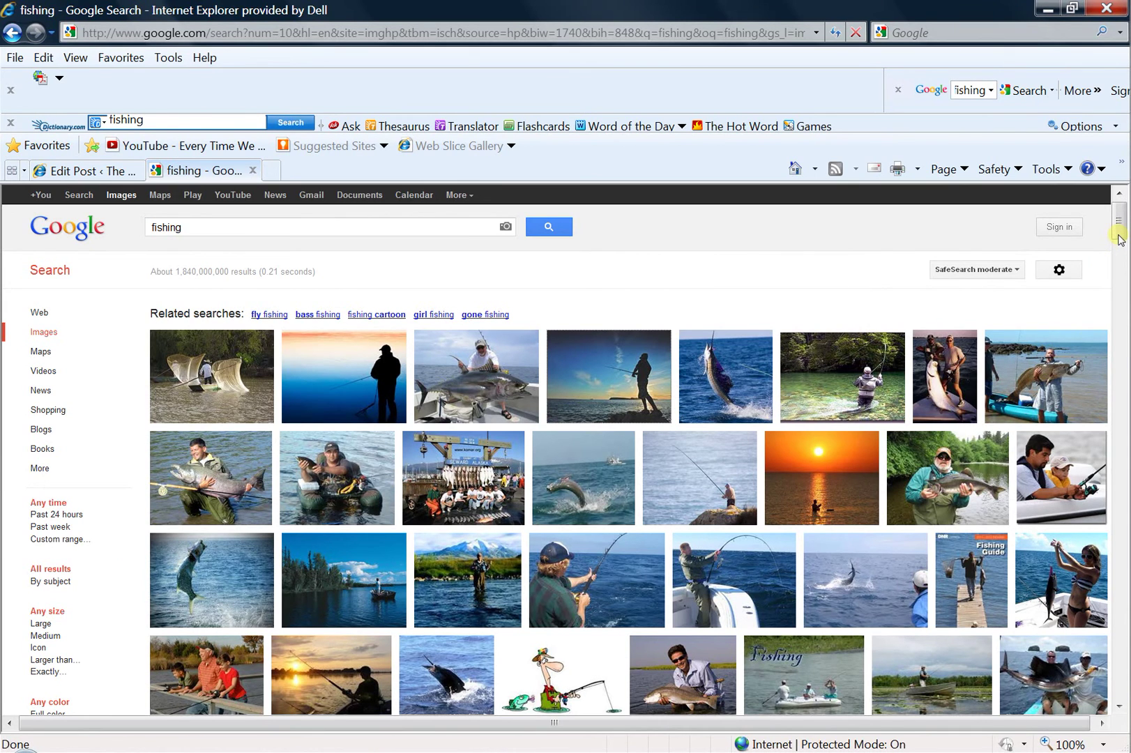
Find the Alaska Salmon Fishing picture of a child in red on the rocks in the results and start saving it
{"action": "scroll", "coordinate": [1120, 239], "scroll_direction": "down", "scroll_amount": 3}
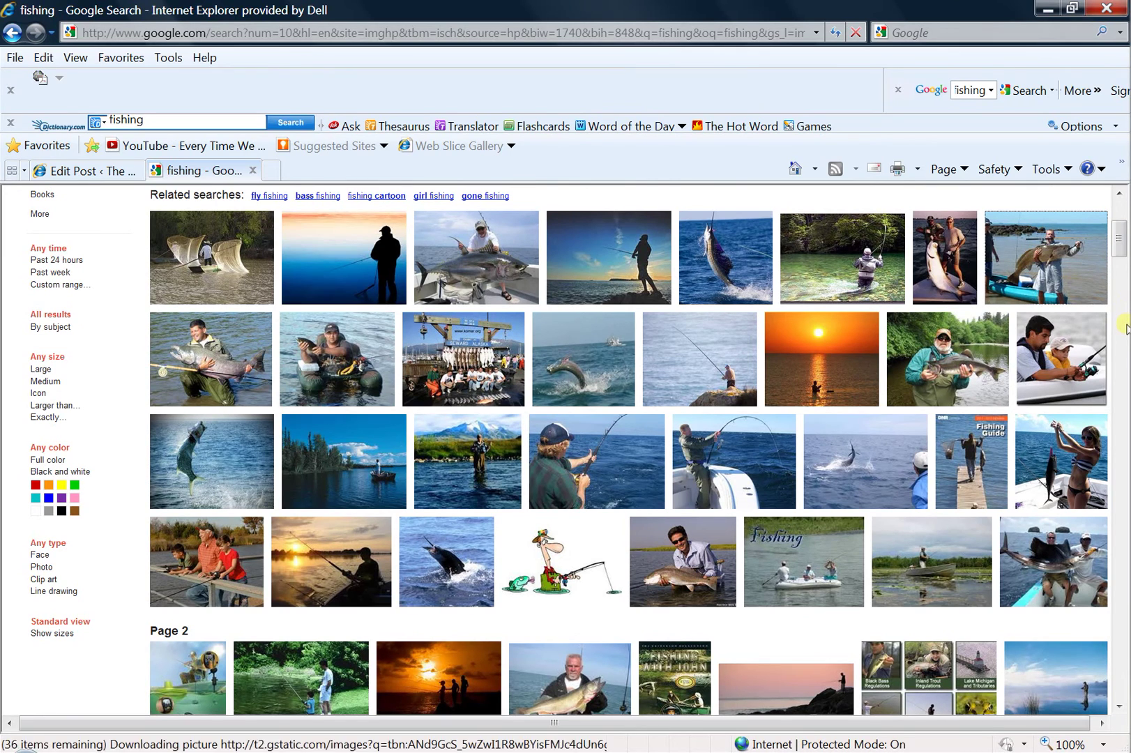
{"action": "scroll", "coordinate": [1125, 326], "scroll_direction": "down", "scroll_amount": 2}
{"action": "scroll", "coordinate": [1125, 327], "scroll_direction": "down", "scroll_amount": 9}
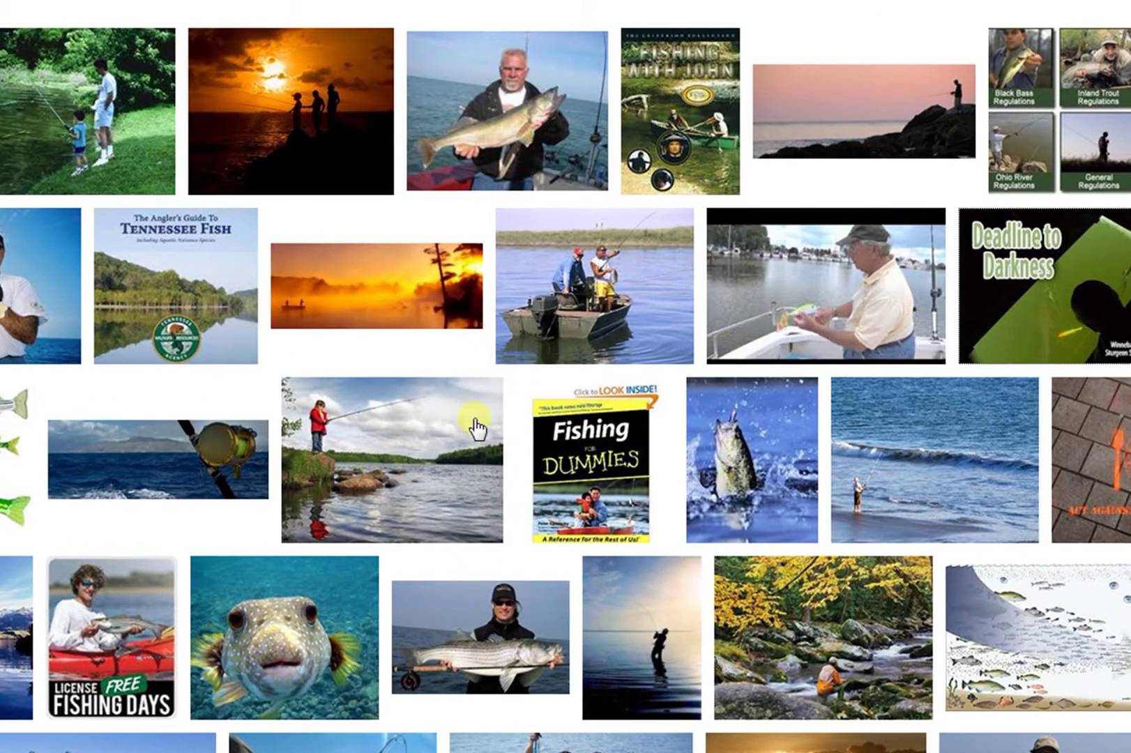
{"action": "left_click", "coordinate": [393, 450]}
{"action": "mouse_move", "coordinate": [395, 459]}
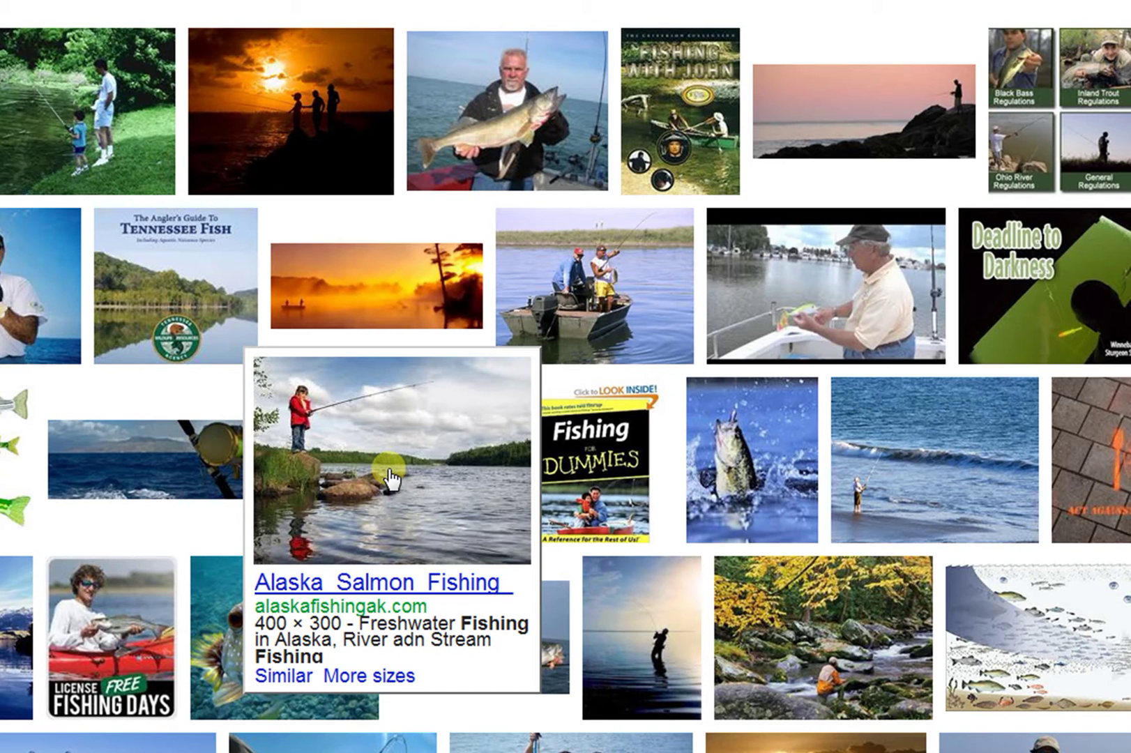
{"action": "right_click", "coordinate": [389, 469]}
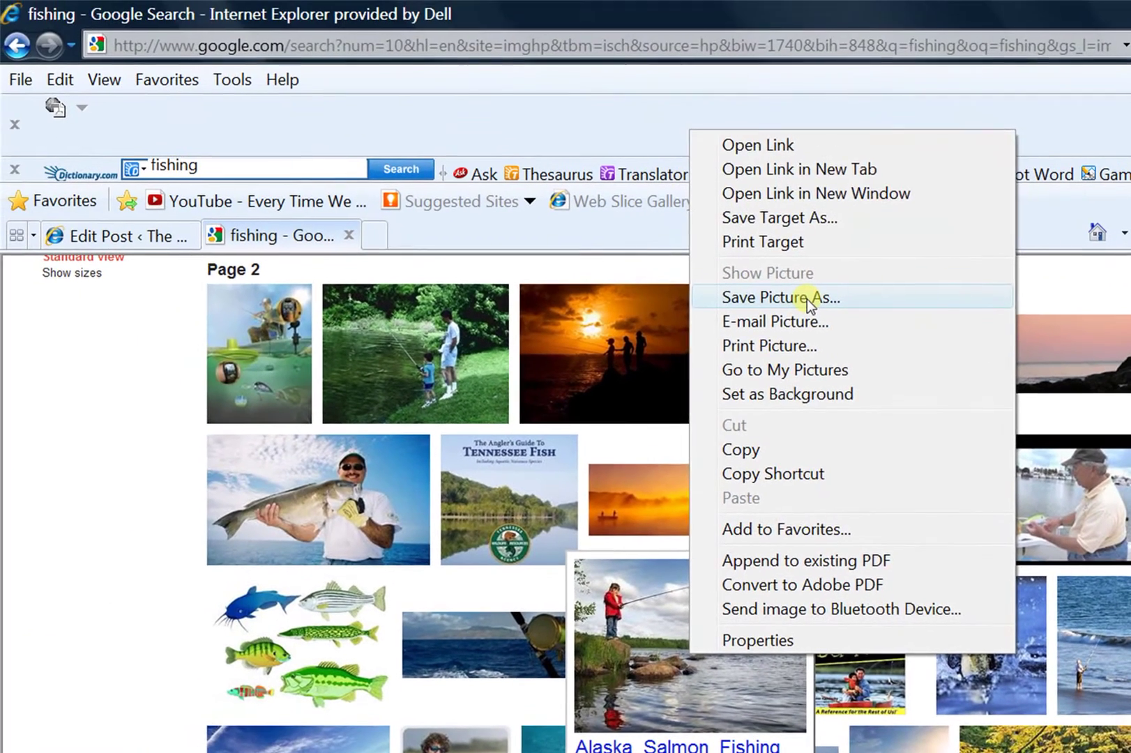
{"action": "left_click", "coordinate": [532, 46]}
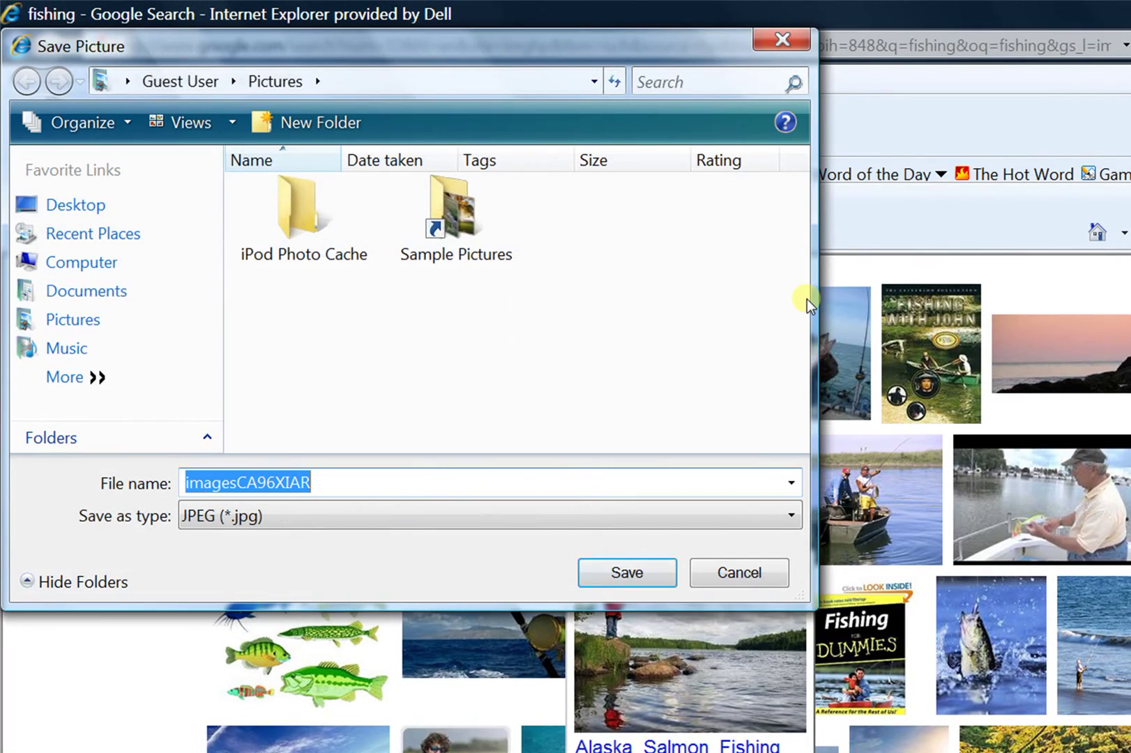
Save the picture in the desktop's blog_images folder under the file name fishing
{"action": "left_click", "coordinate": [115, 220]}
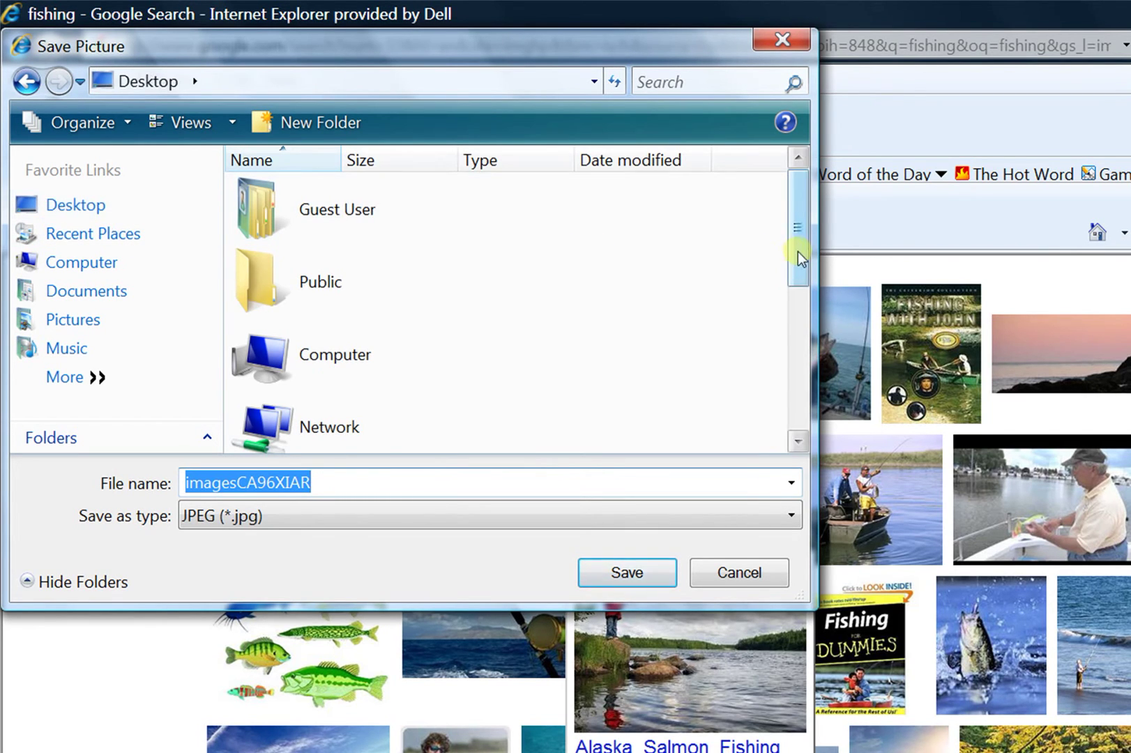
{"action": "left_click_drag", "start_coordinate": [798, 252], "coordinate": [794, 382]}
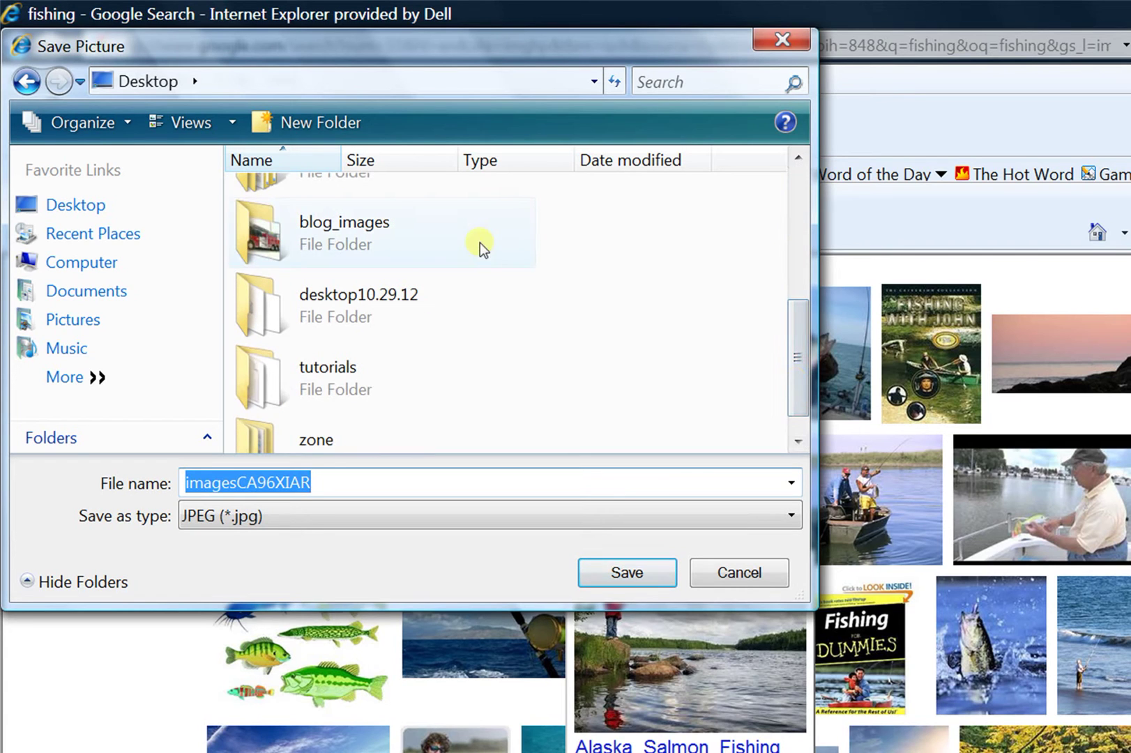
{"action": "double_click", "coordinate": [277, 231]}
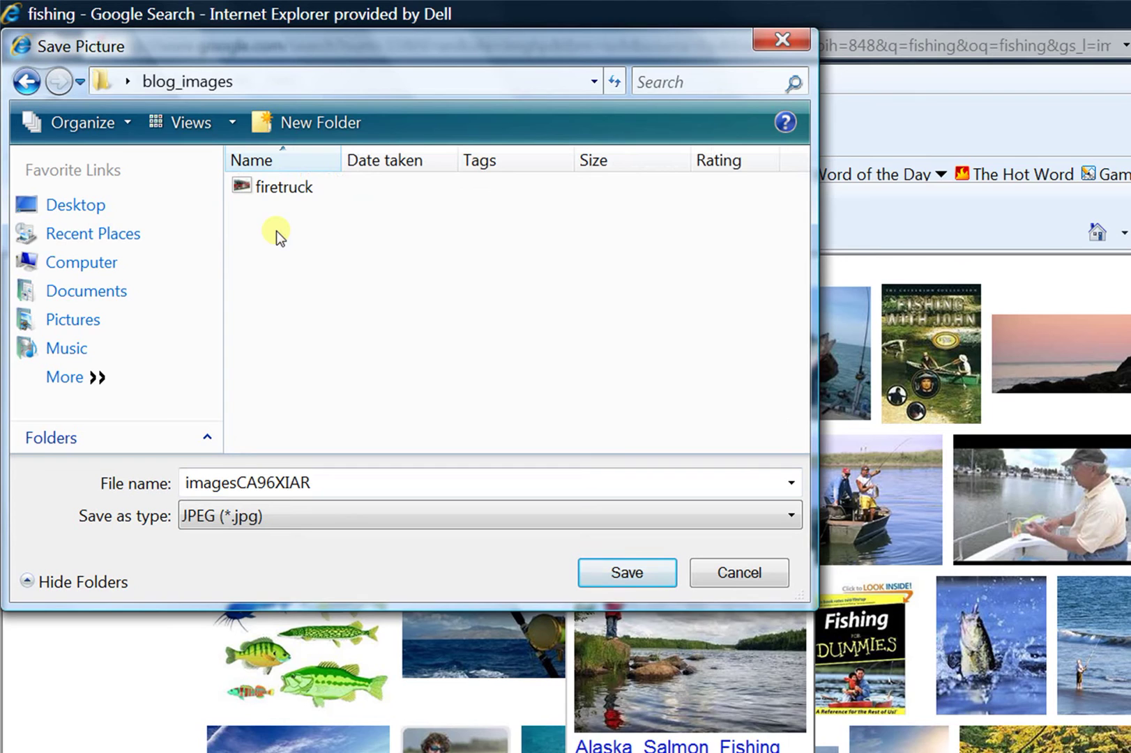
{"action": "double_click", "coordinate": [317, 486]}
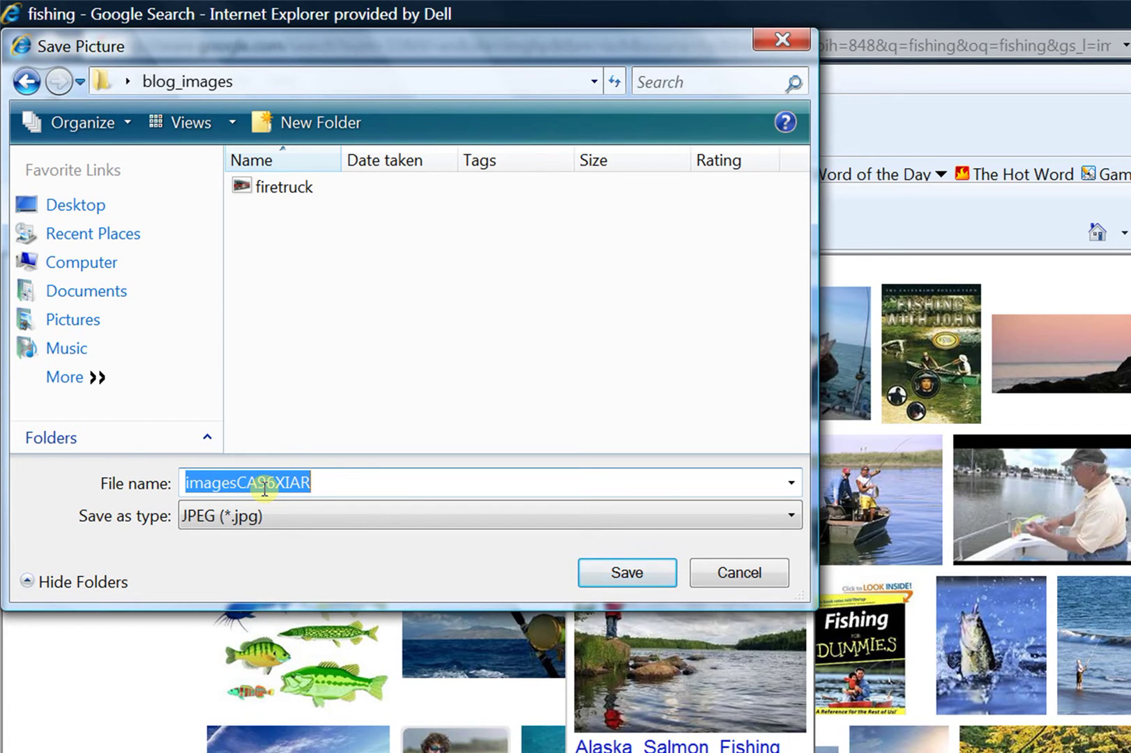
{"action": "type", "text": "fishing"}
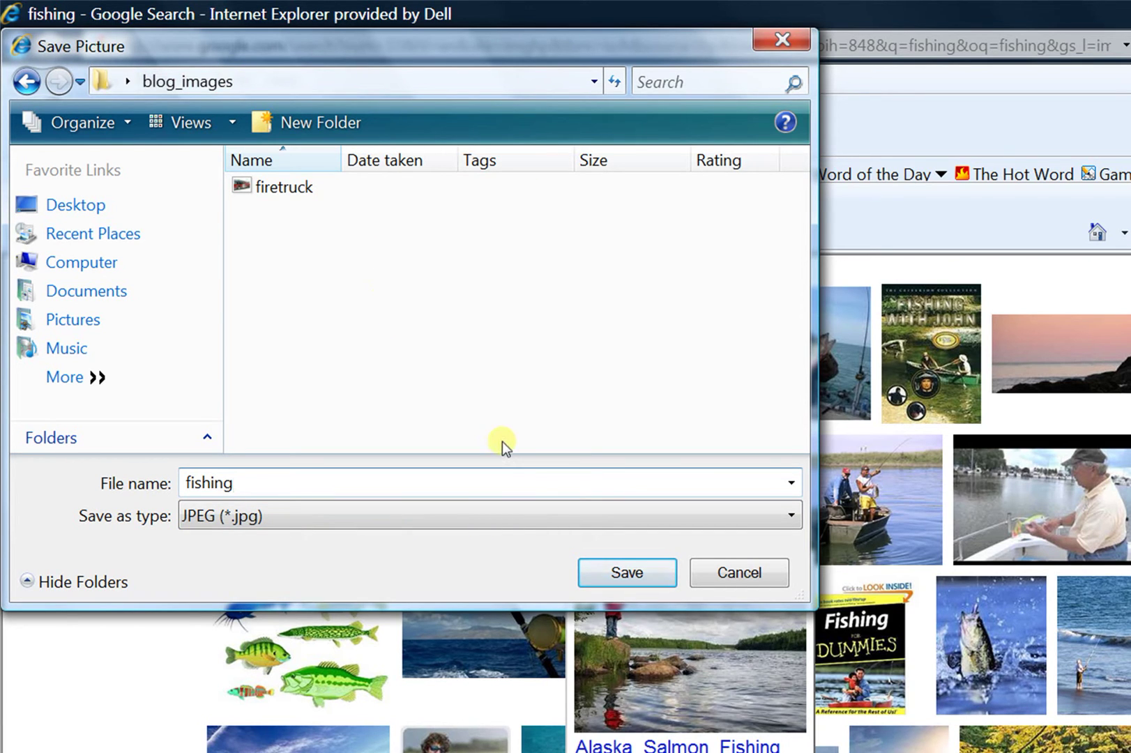
{"action": "left_click", "coordinate": [636, 573]}
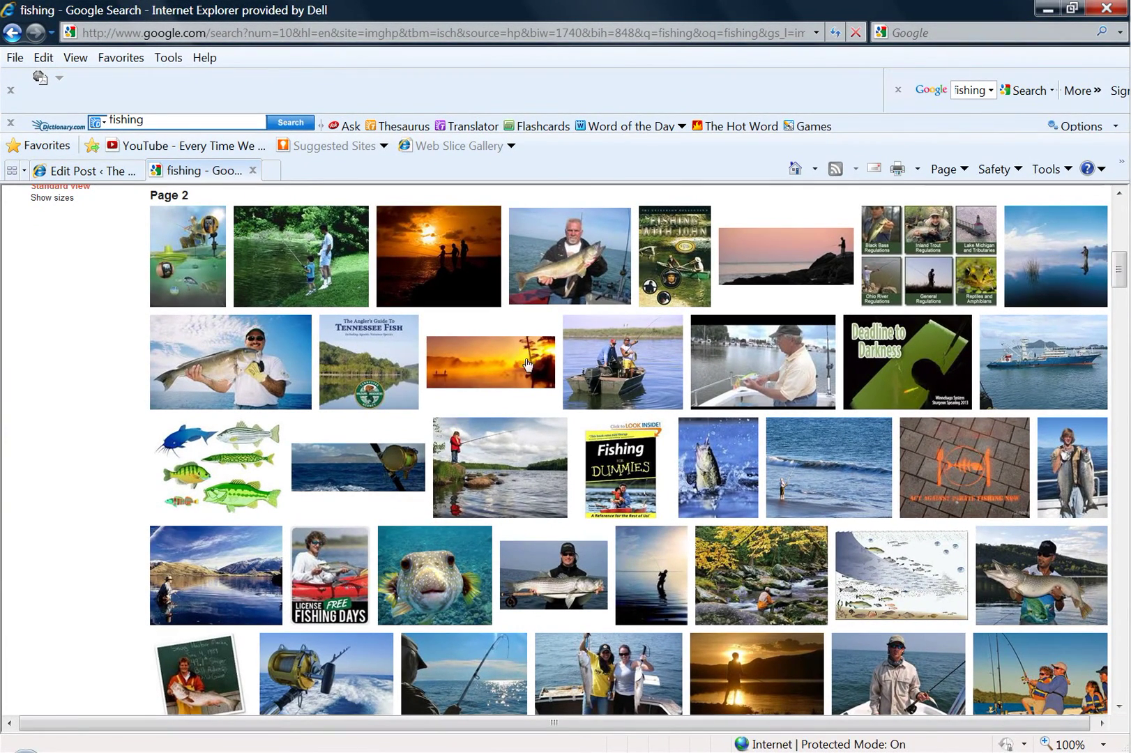
Minimize the browser and open the blog_images folder on the desktop to check the saved picture
{"action": "left_click", "coordinate": [1039, 13]}
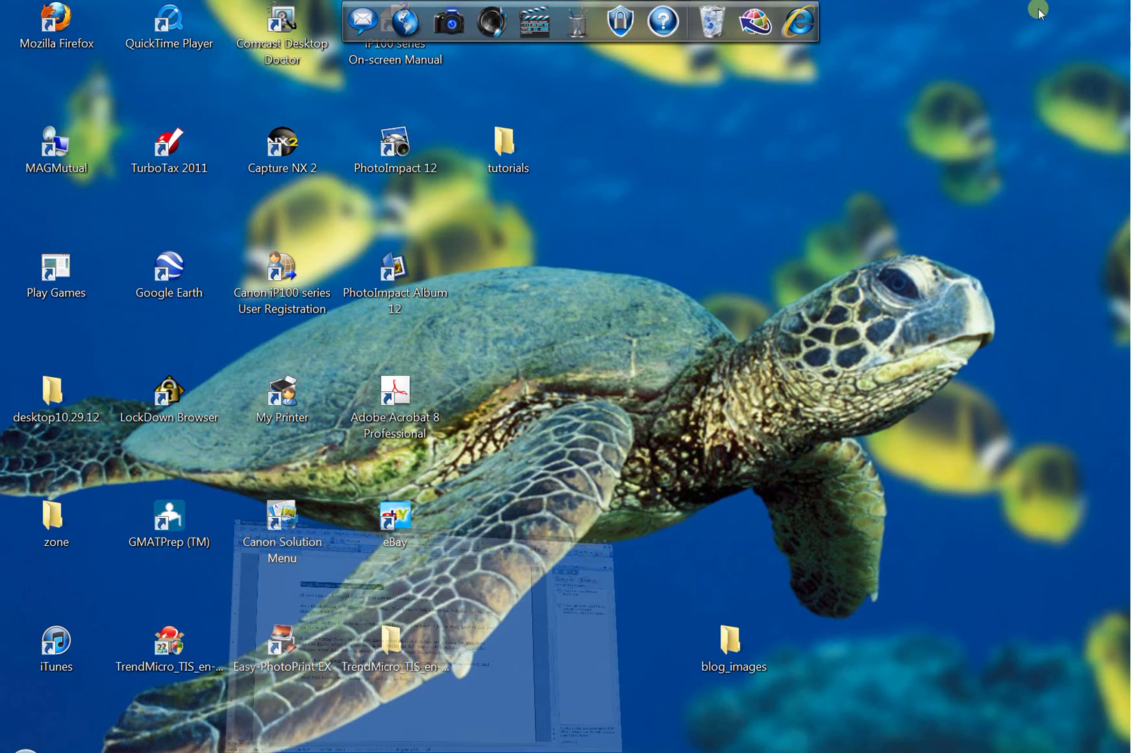
{"action": "left_click", "coordinate": [731, 645]}
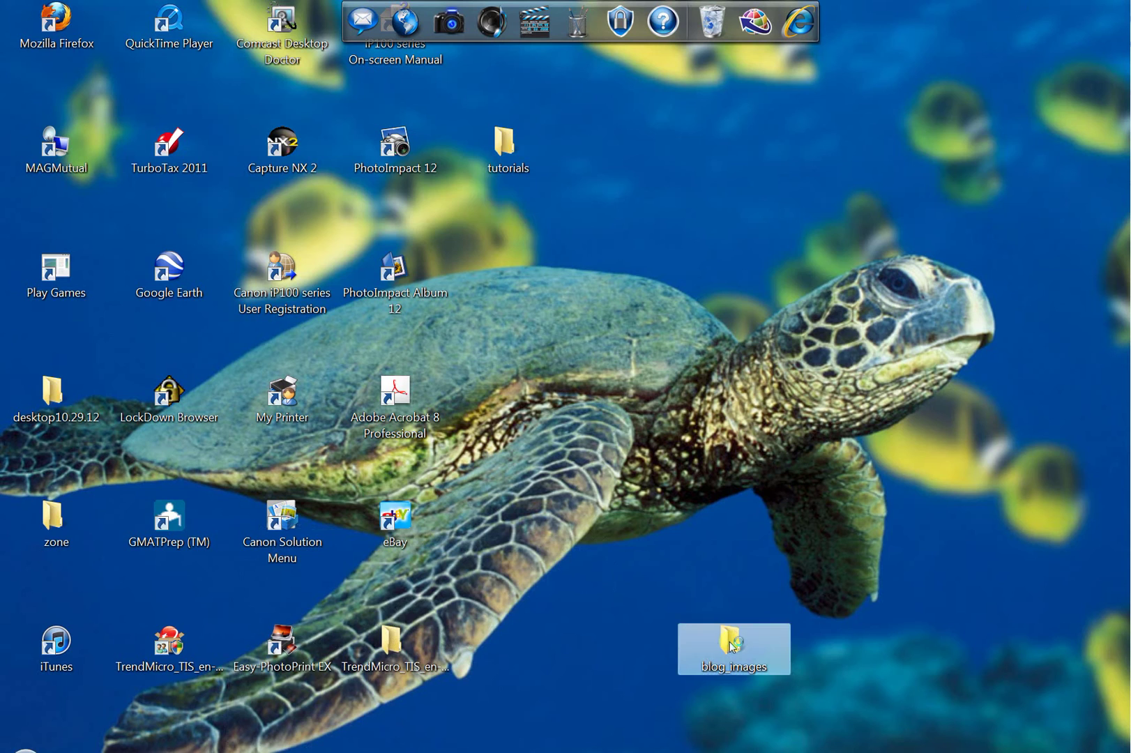
{"action": "double_click", "coordinate": [731, 645]}
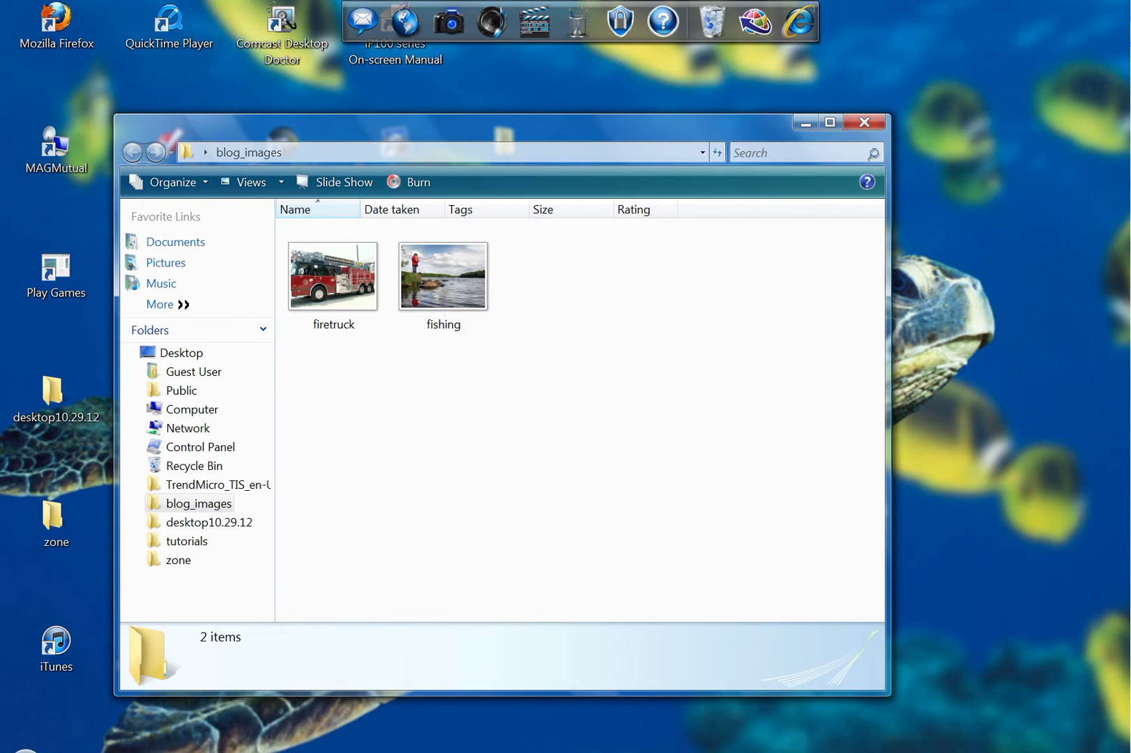
Return to the WordPress post in Internet Explorer and start adding an image at the very beginning of the body text
{"action": "left_click", "coordinate": [206, 752]}
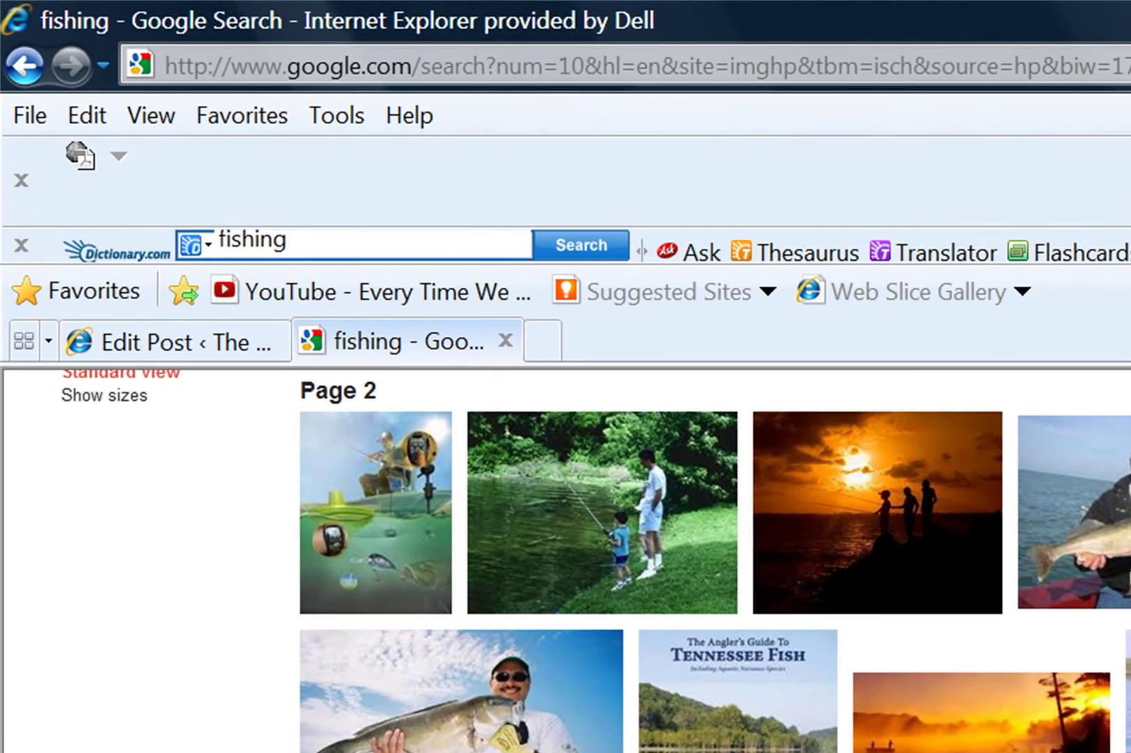
{"action": "left_click", "coordinate": [201, 332]}
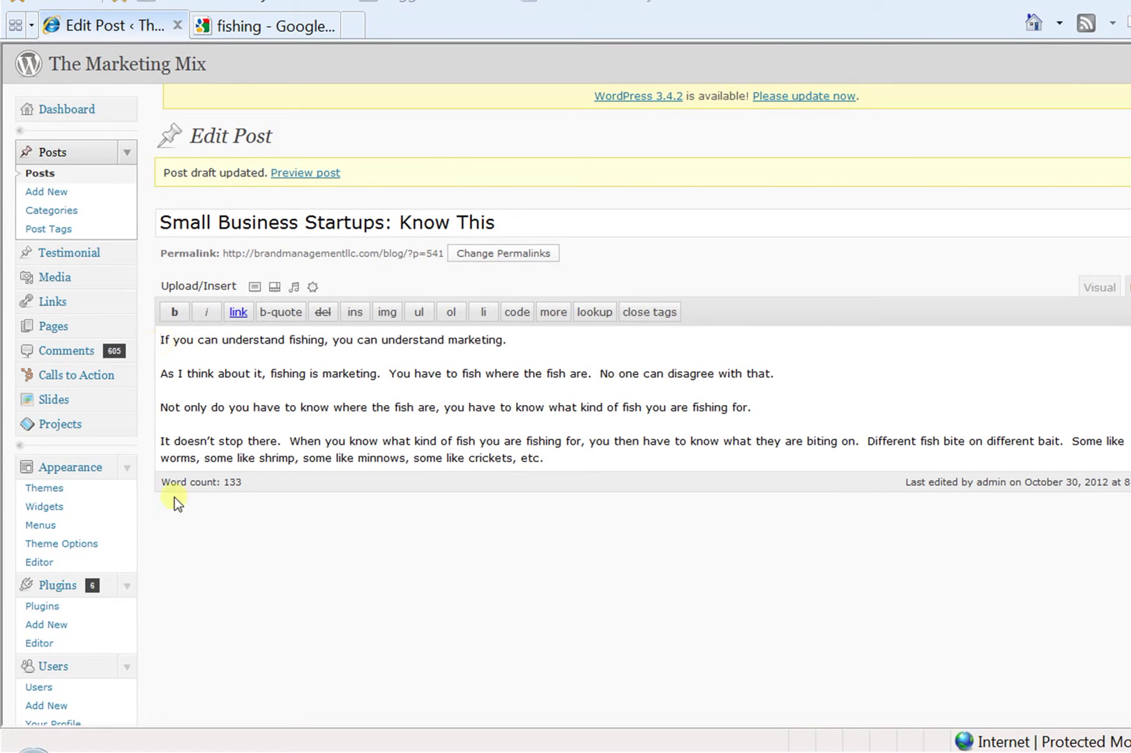
{"action": "left_click", "coordinate": [160, 340]}
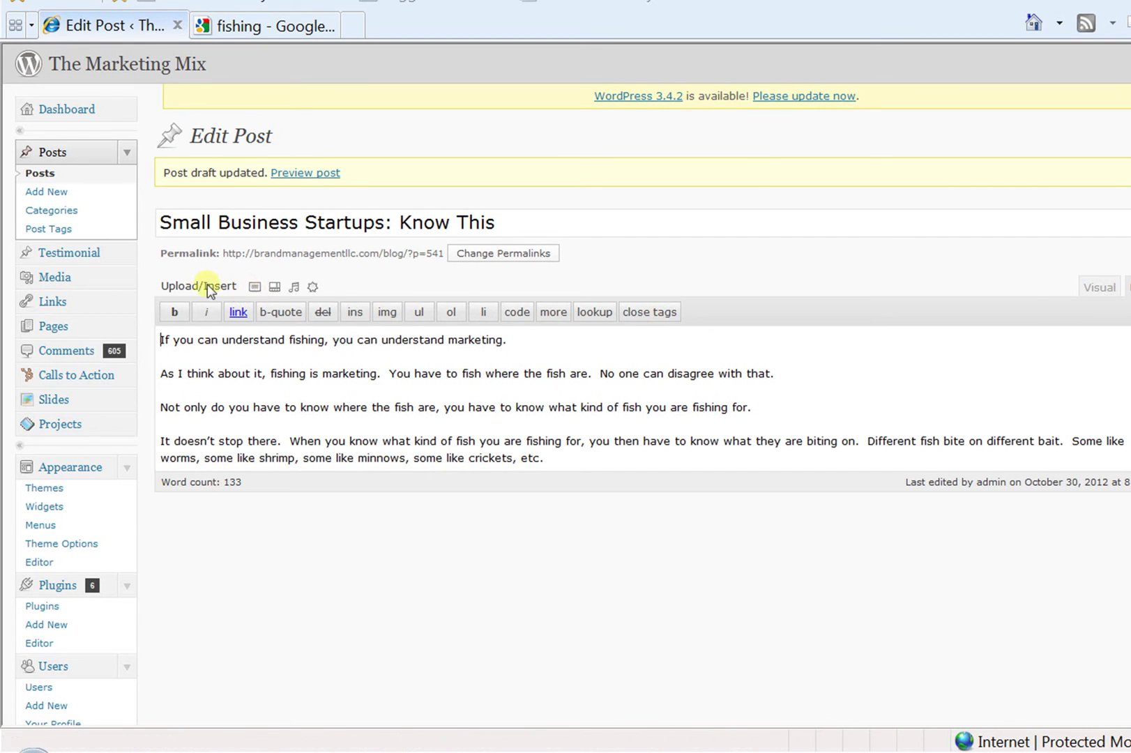
{"action": "left_click", "coordinate": [255, 286]}
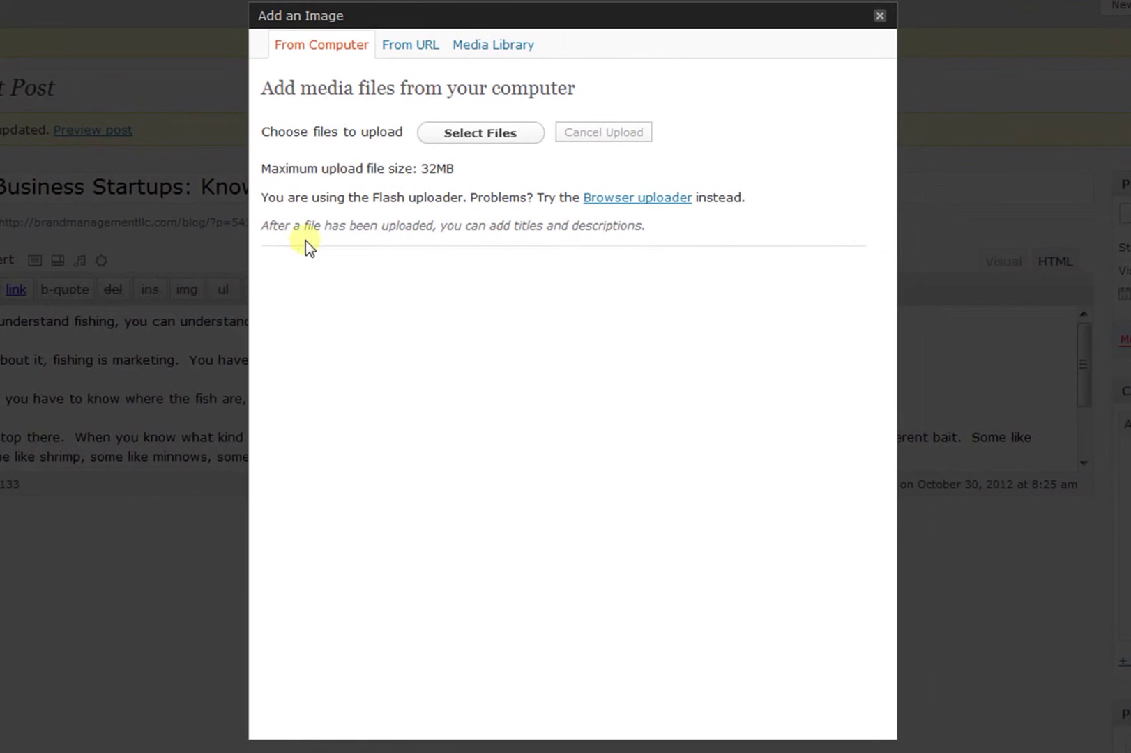
Upload the fishing picture from the desktop's blog_images folder
{"action": "left_click", "coordinate": [487, 133]}
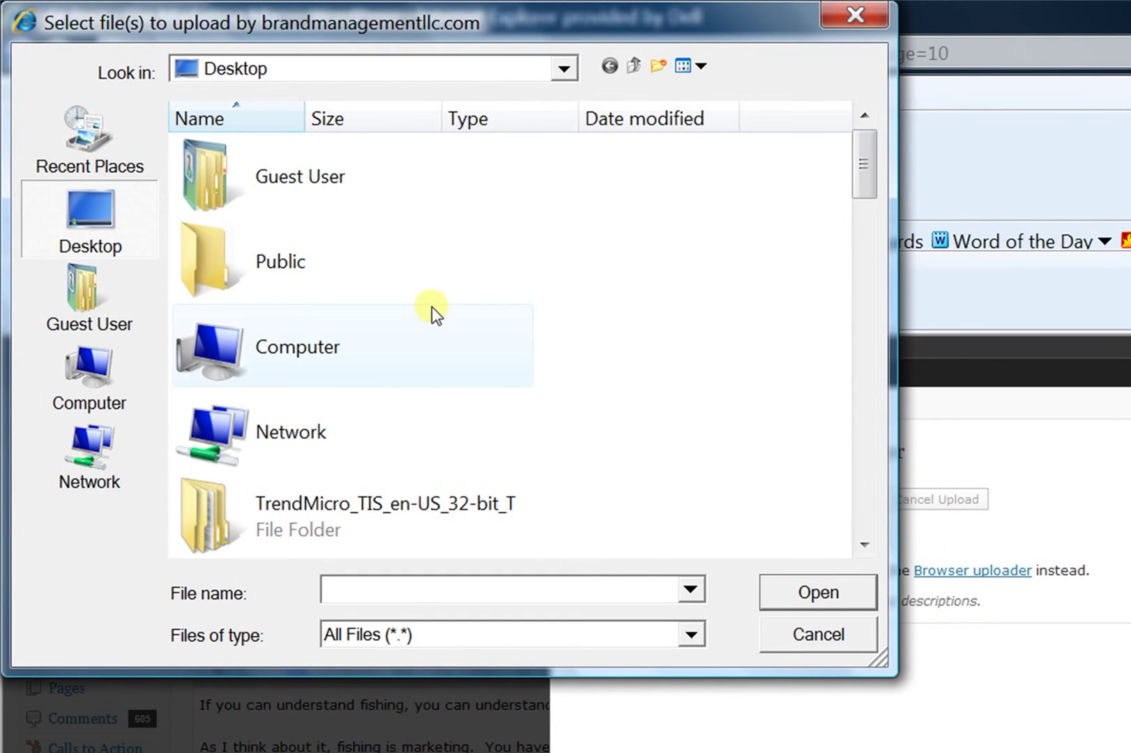
{"action": "left_click", "coordinate": [131, 237]}
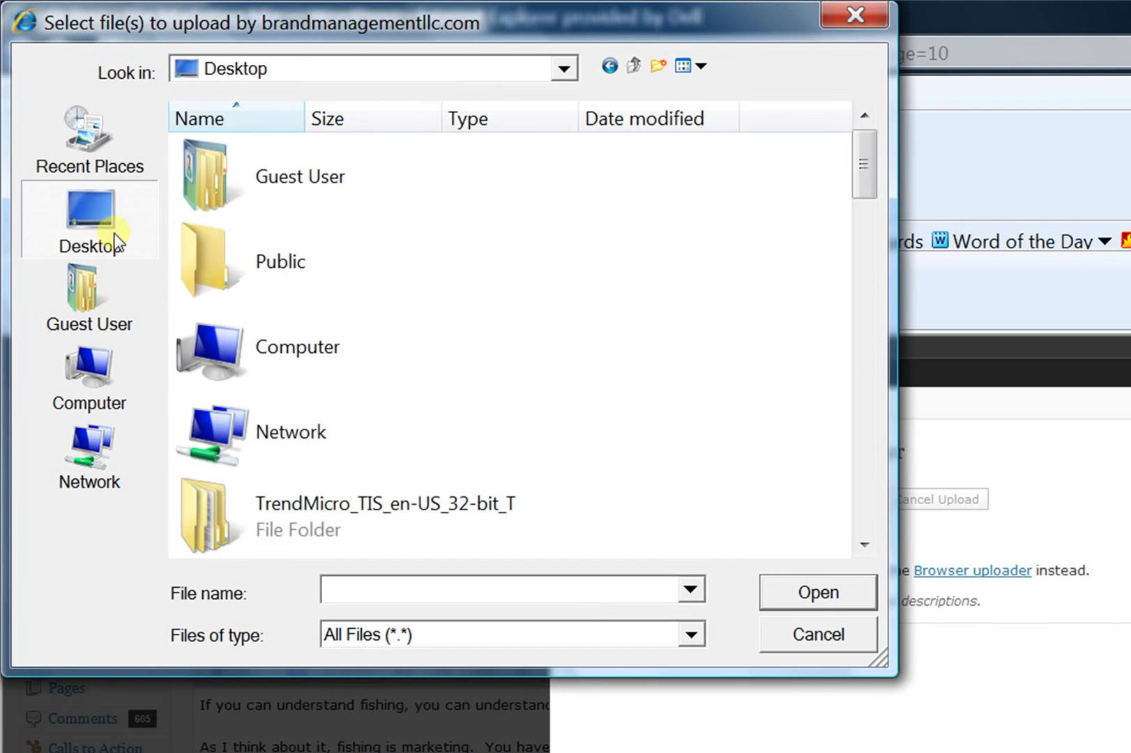
{"action": "left_click", "coordinate": [862, 201]}
{"action": "left_click_drag", "start_coordinate": [866, 264], "coordinate": [861, 480]}
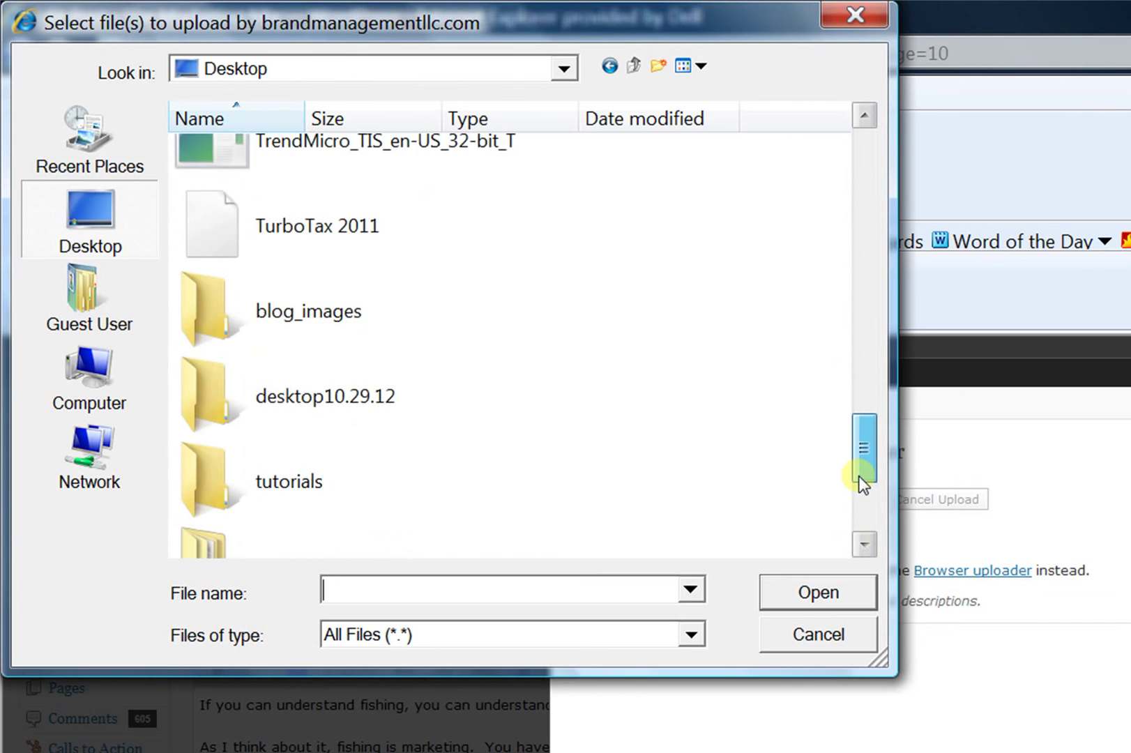
{"action": "double_click", "coordinate": [211, 310]}
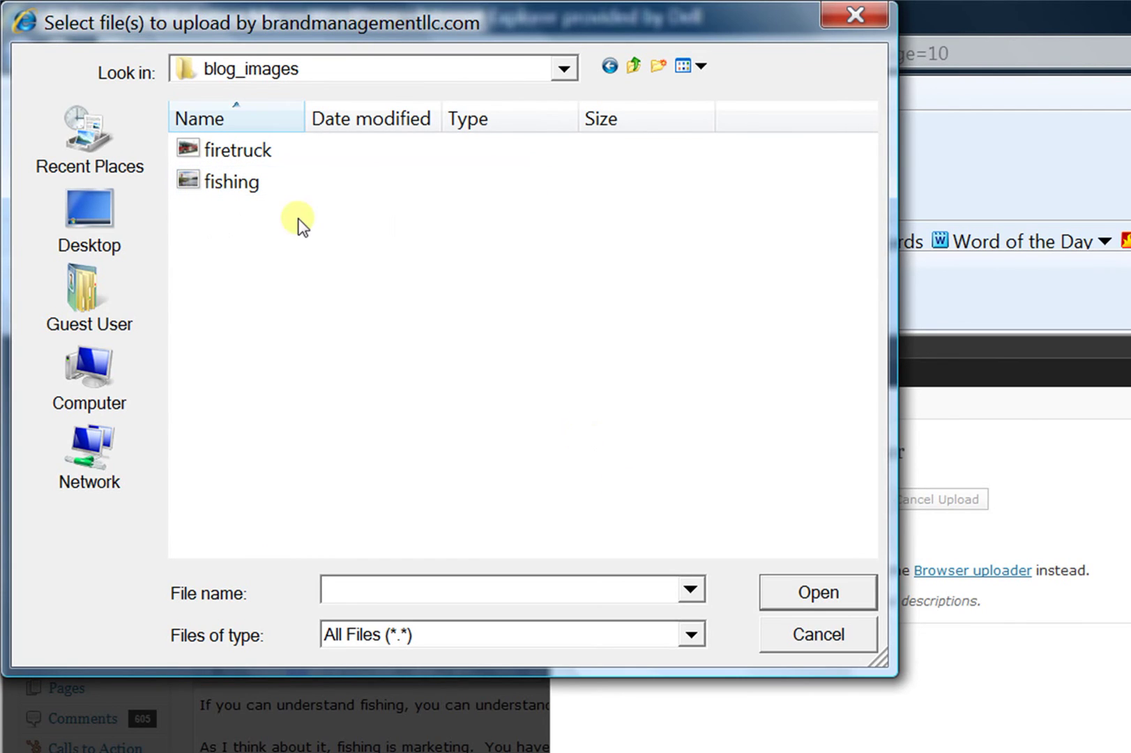
{"action": "left_click", "coordinate": [184, 187]}
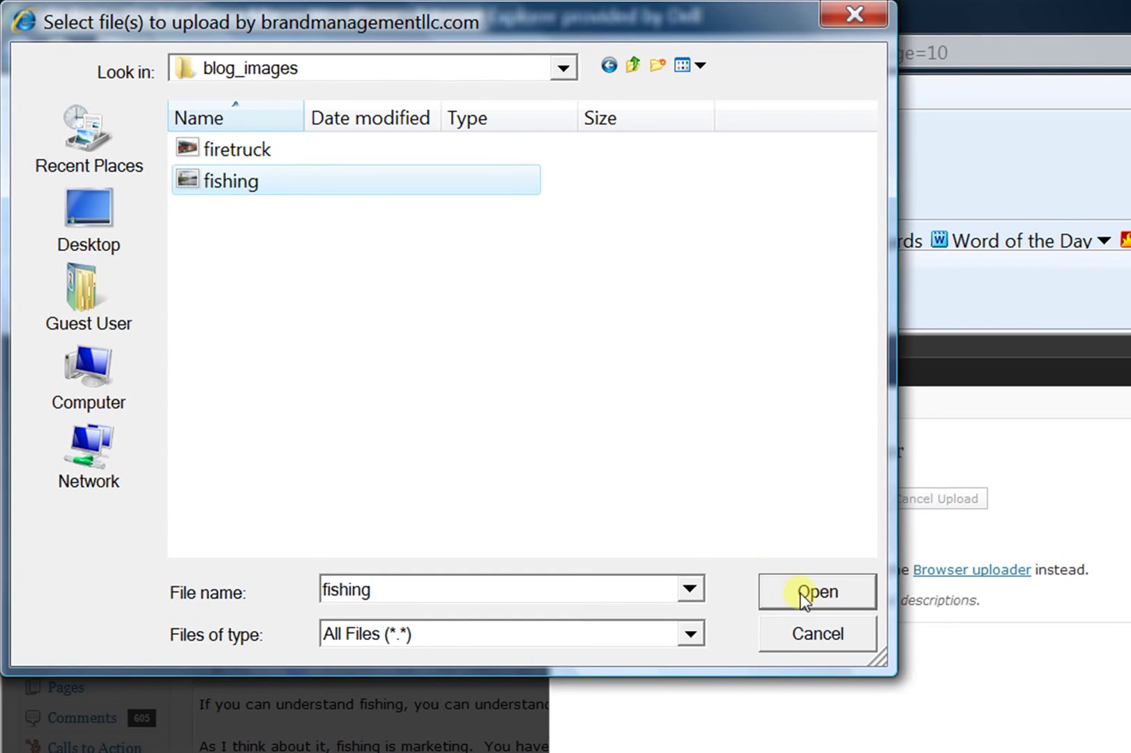
{"action": "left_click", "coordinate": [816, 593]}
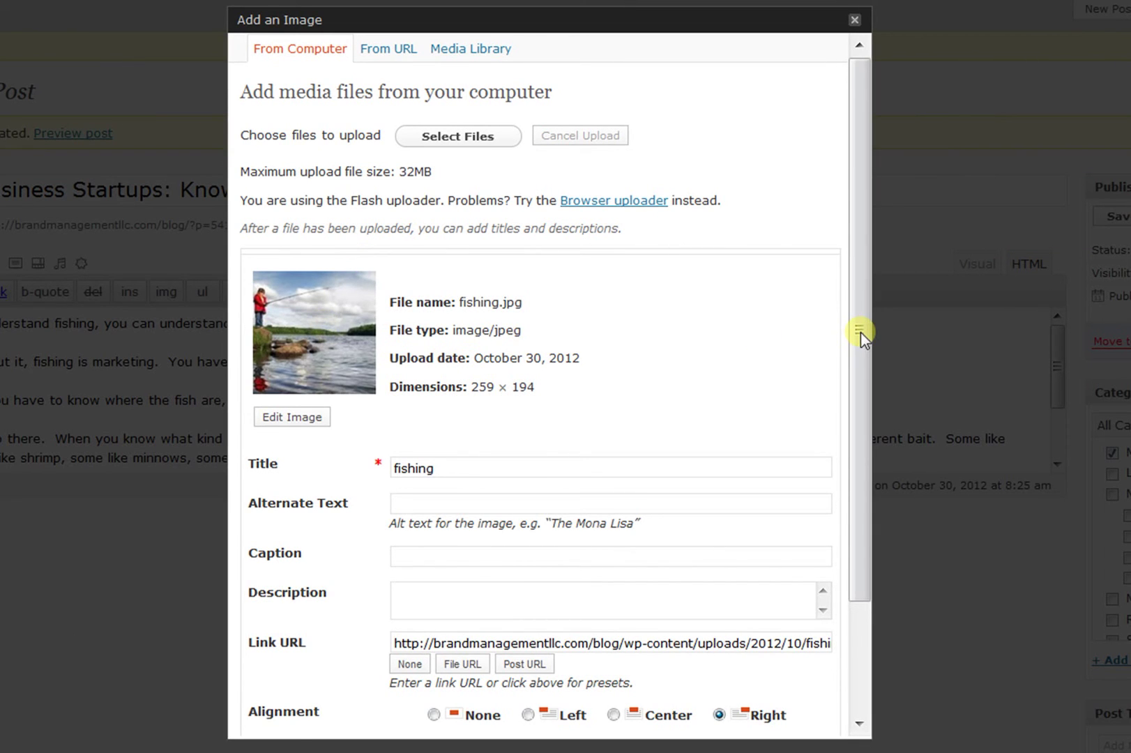
Insert the uploaded image into the post at full size with right alignment and save the draft
{"action": "left_click_drag", "start_coordinate": [860, 332], "coordinate": [859, 535]}
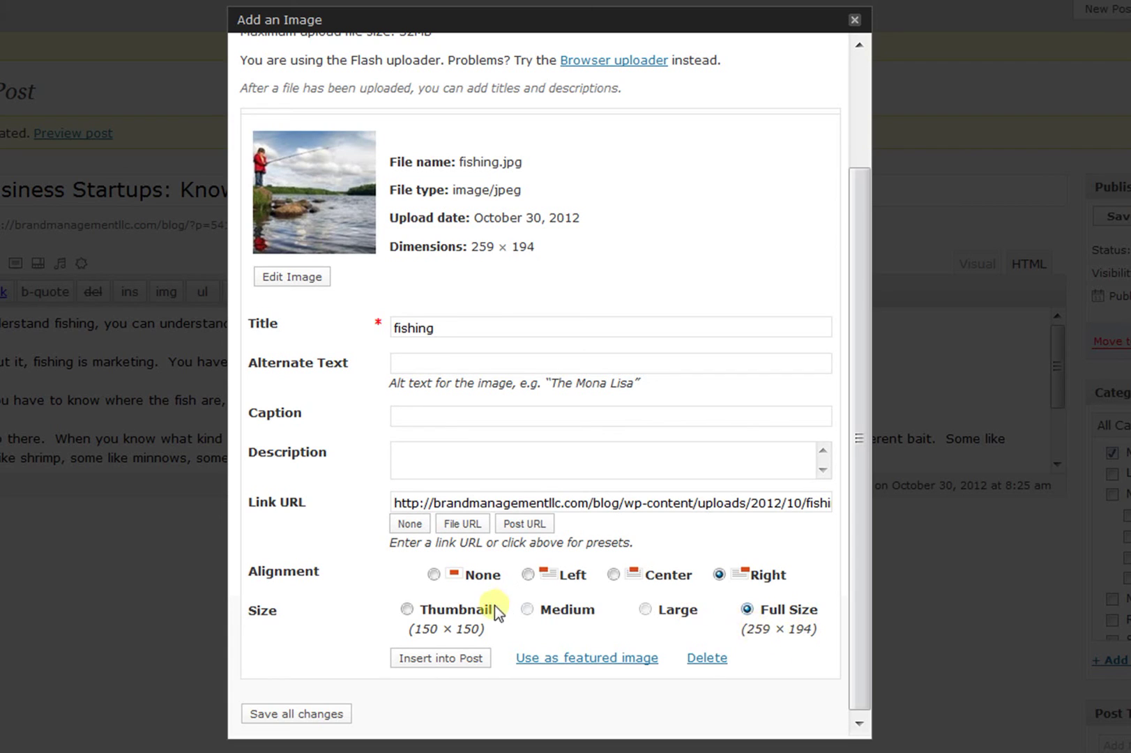
{"action": "left_click", "coordinate": [441, 661]}
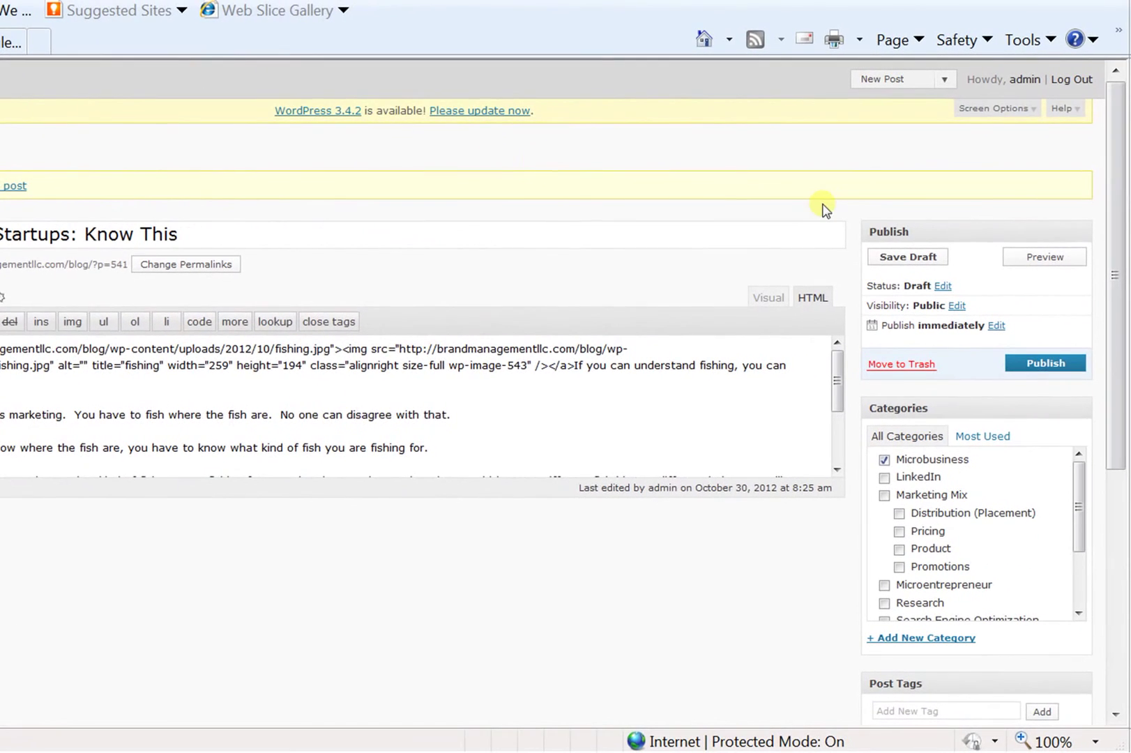
{"action": "left_click", "coordinate": [908, 257]}
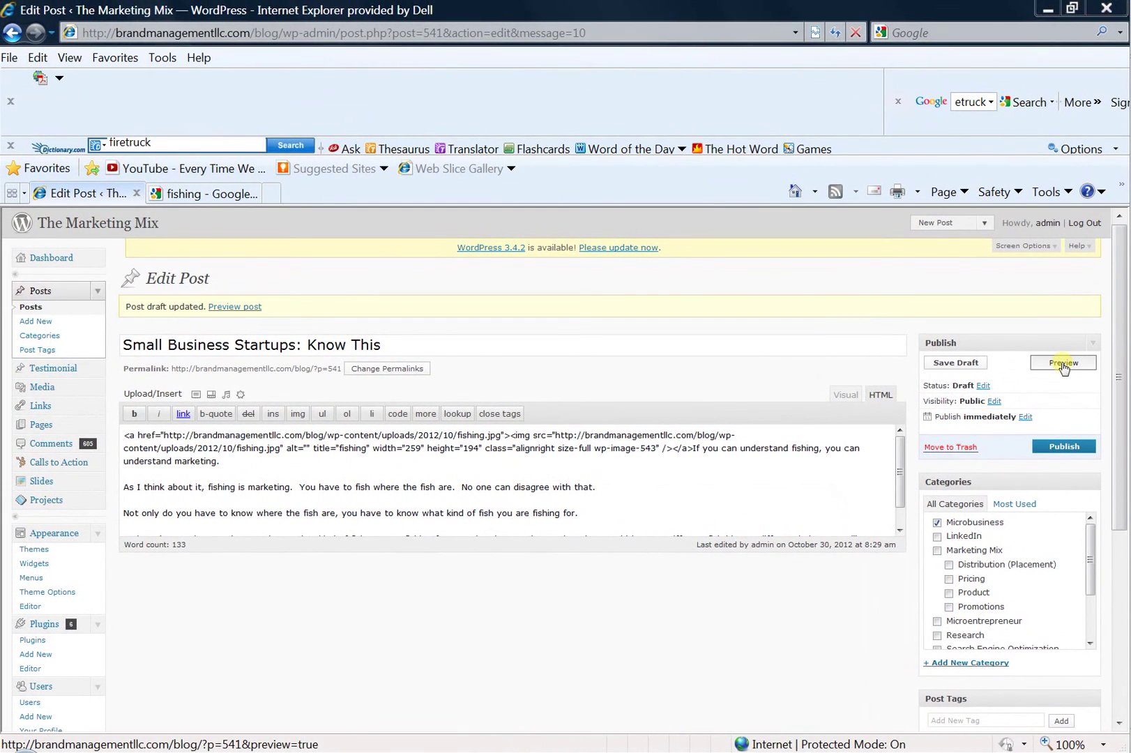
Preview the post in a separate window, moved and widened, and examine the layout of its text and picture
{"action": "left_click", "coordinate": [1064, 363]}
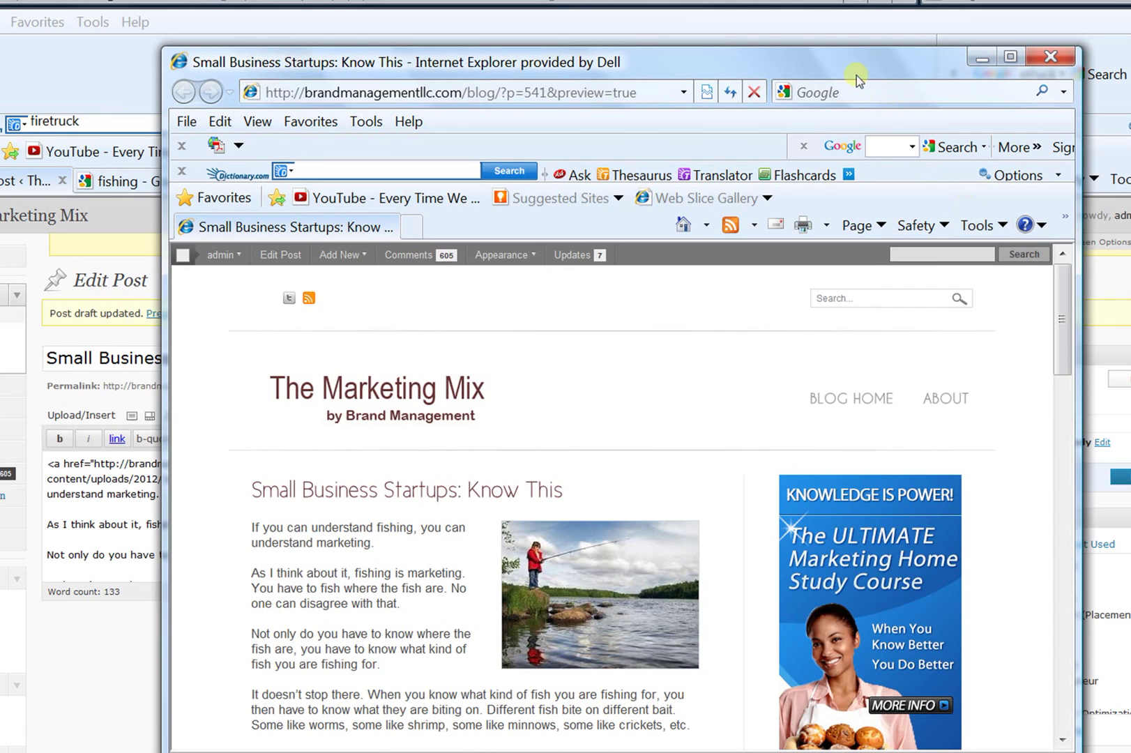
{"action": "left_click_drag", "start_coordinate": [856, 75], "coordinate": [702, 36]}
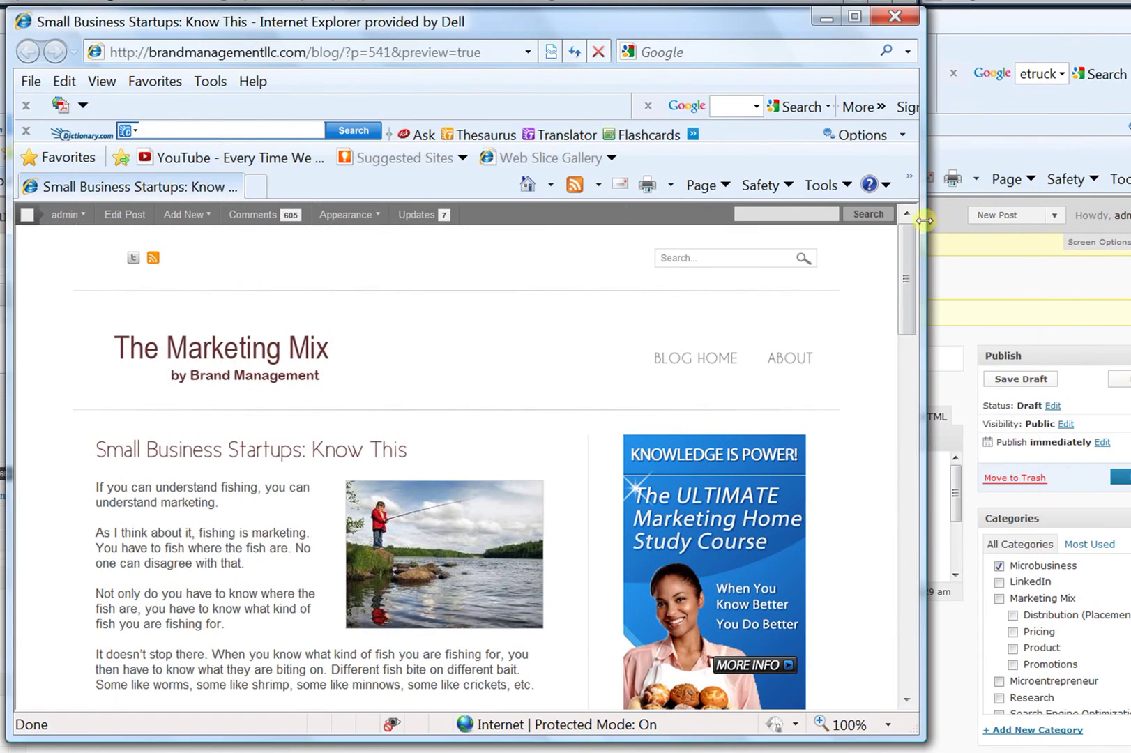
{"action": "left_click_drag", "start_coordinate": [921, 218], "coordinate": [1111, 256]}
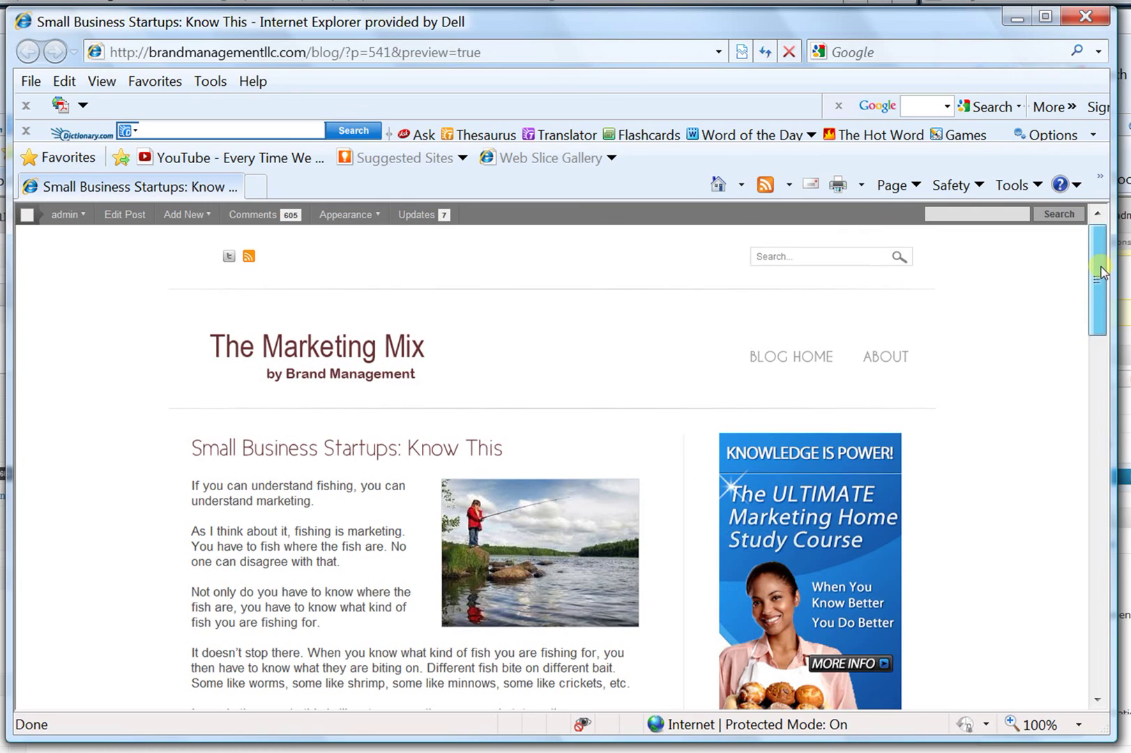
{"action": "left_click_drag", "start_coordinate": [1101, 272], "coordinate": [1100, 293]}
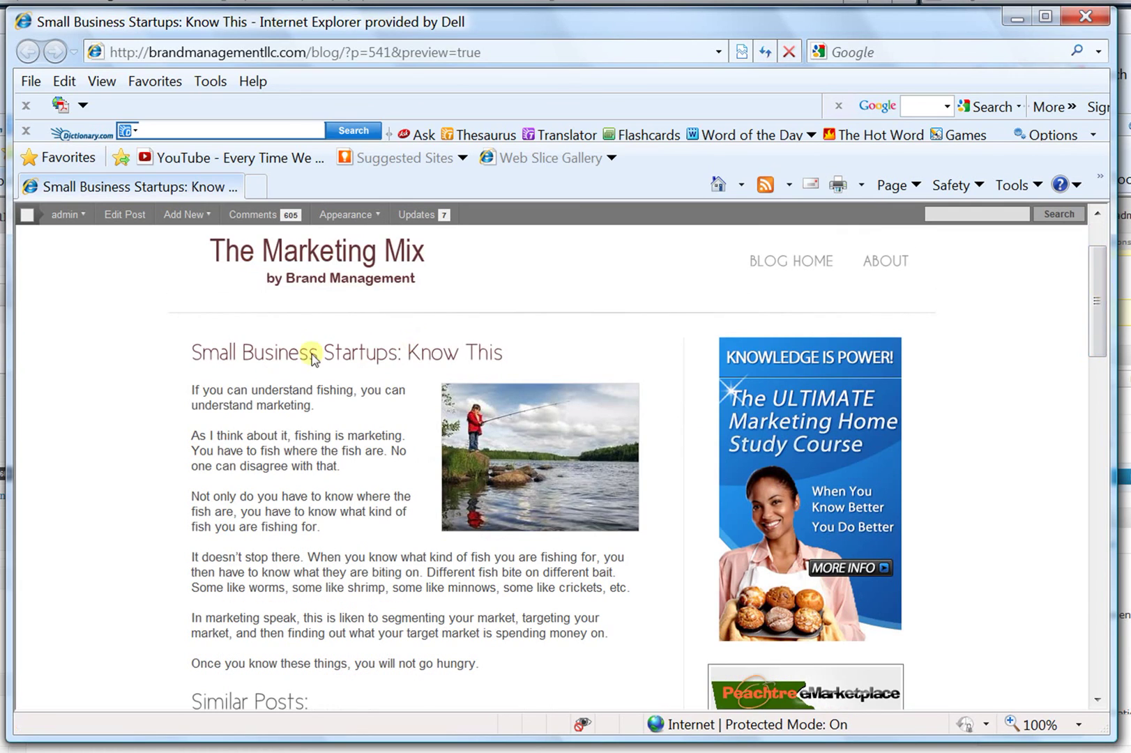